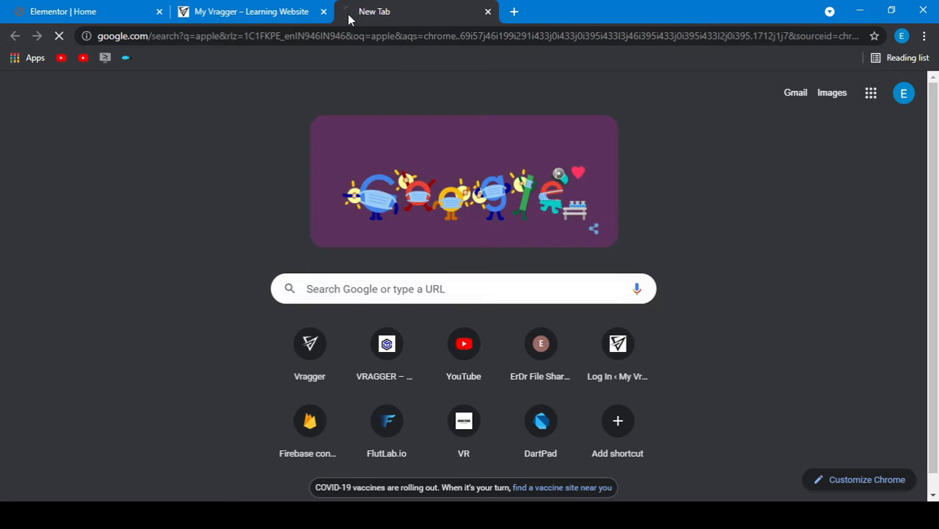
Step: Open the Apple India website and examine how the iPhone 12 banner arranges its headings, text, links and image
left_click(169, 205)
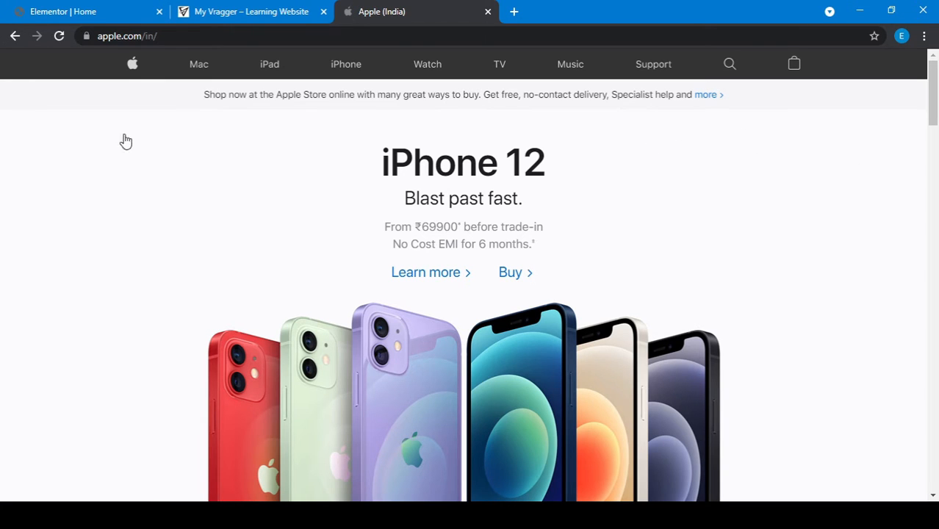
scroll(935, 117, "down", 2)
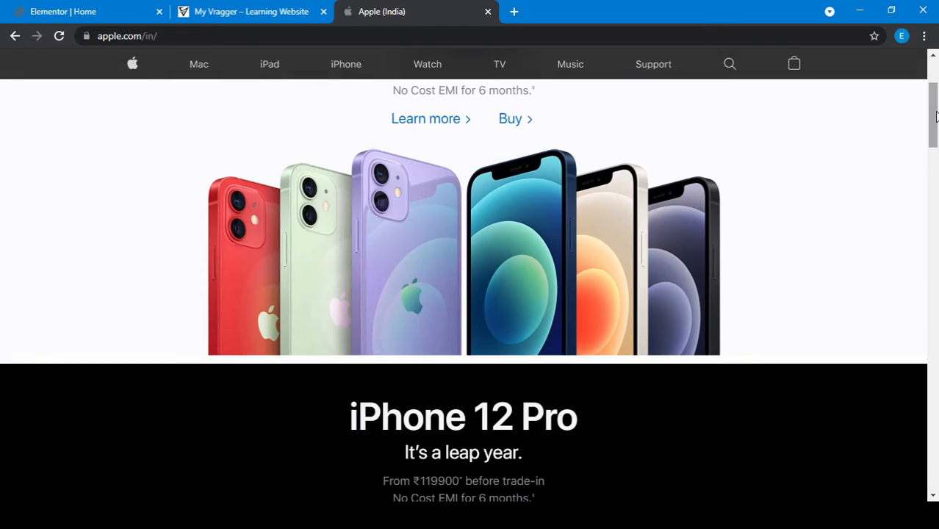
scroll(934, 114, "up", 2)
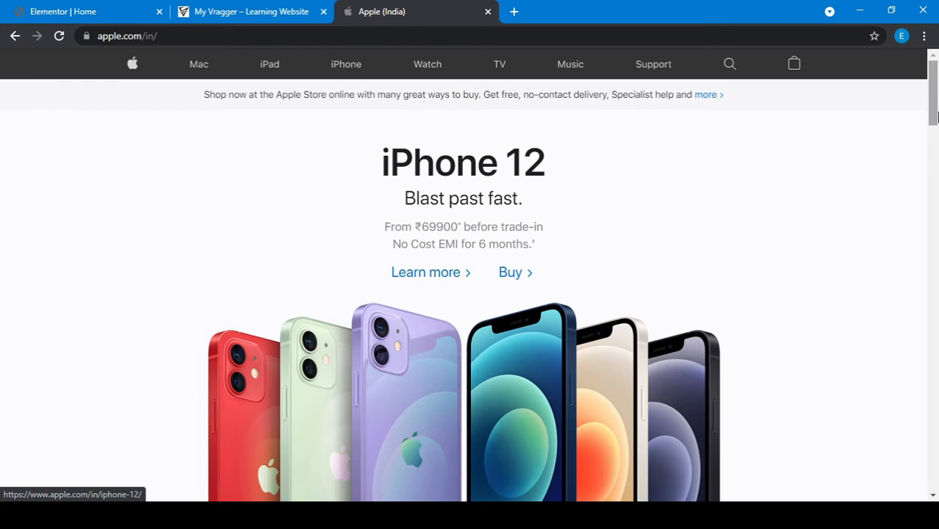
scroll(788, 250, "down", 2)
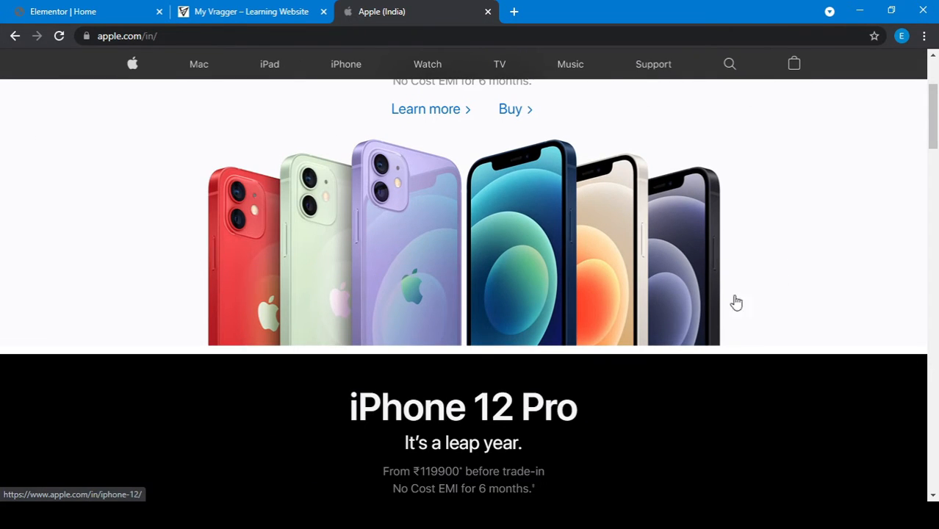
scroll(931, 147, "up", 2)
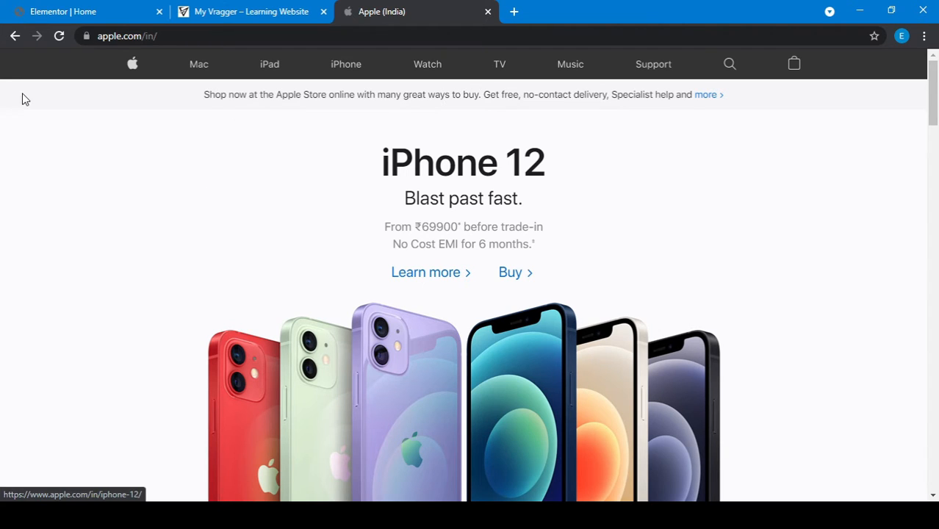
scroll(196, 382, "down", 1)
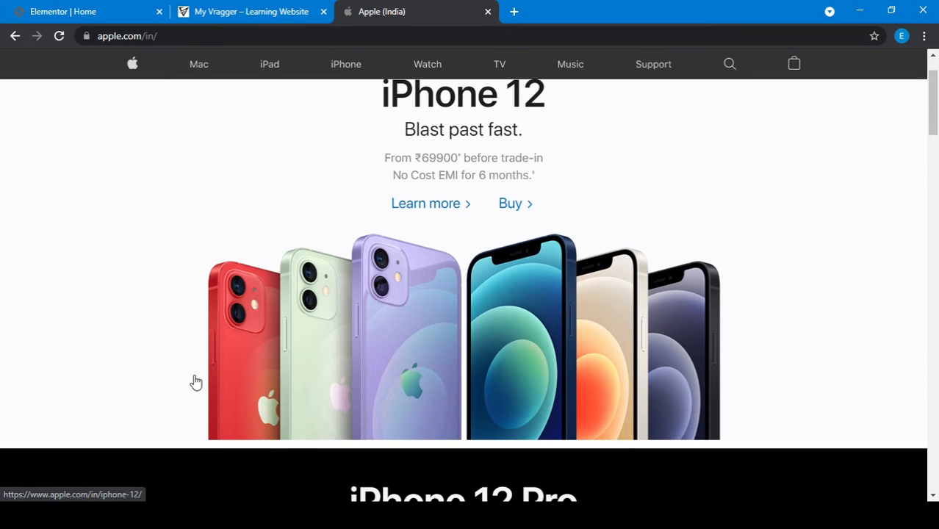
scroll(195, 381, "up", 1)
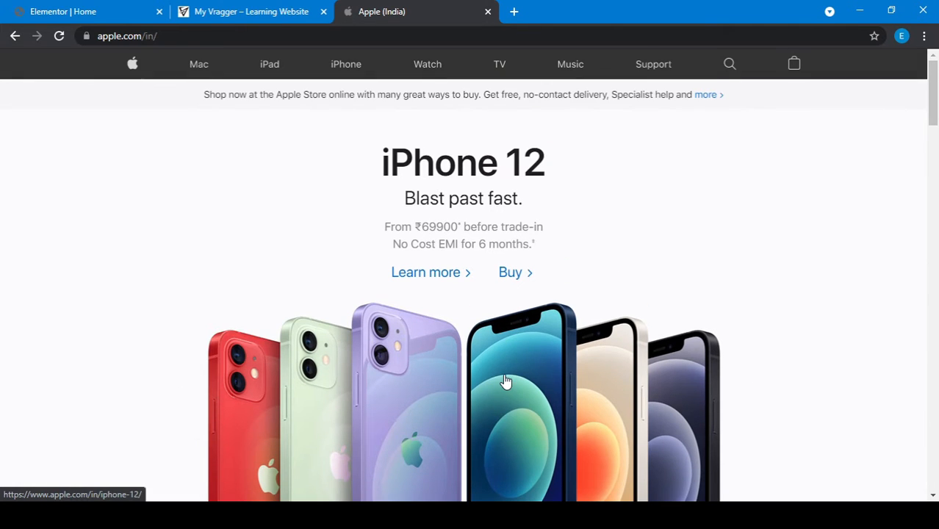
mouse_move(503, 381)
left_mouse_down()
mouse_move(631, 295)
mouse_move(612, 310)
mouse_move(287, 396)
mouse_move(485, 379)
left_mouse_up()
left_click_drag(700, 376, 317, 337)
Step: Switch to the Elementor editor for the Home page and add a single-column section below the page title
left_click(252, 8)
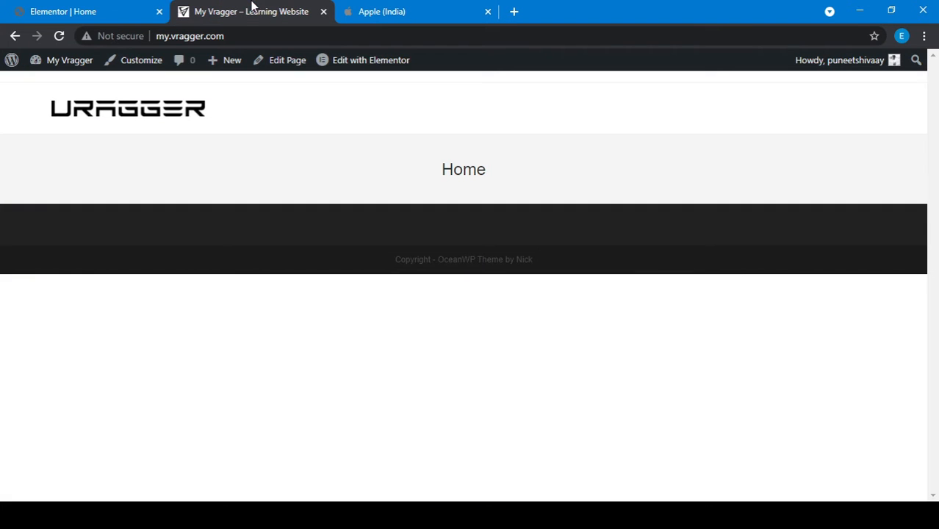
left_click(121, 8)
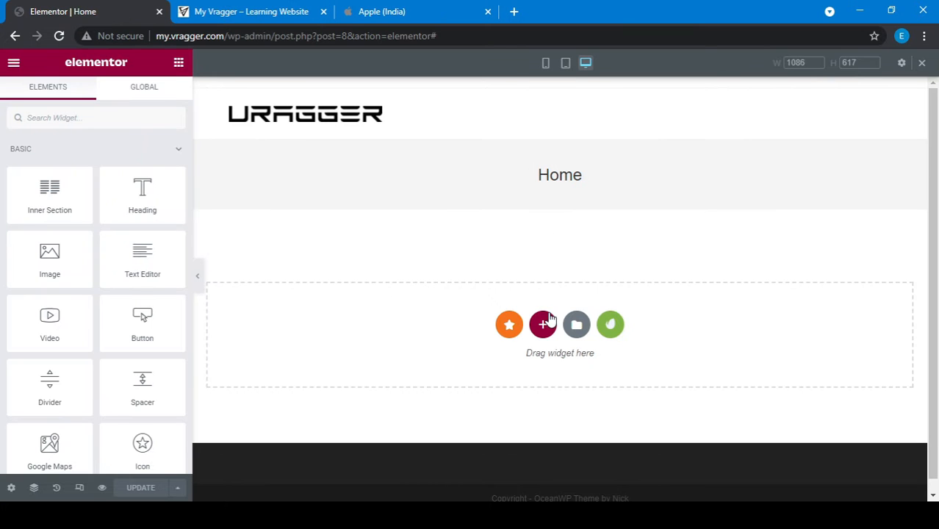
left_click(542, 329)
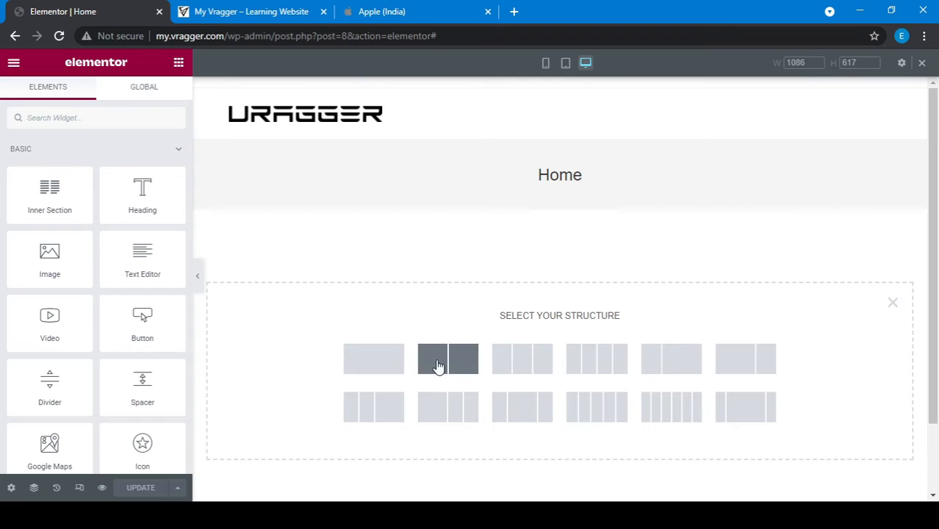
left_click(357, 365)
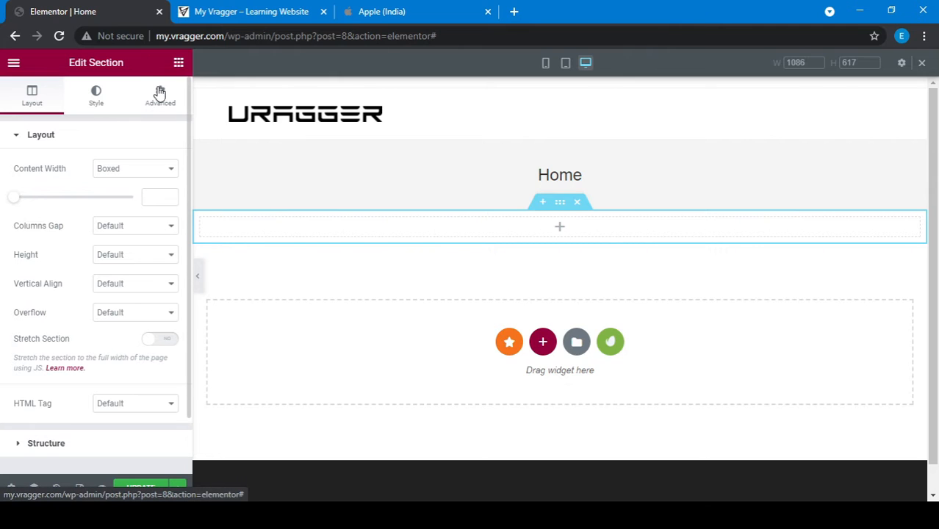
Step: Add two Heading widgets, one under the other, in the single-column section, using the Apple page as reference
left_click(180, 63)
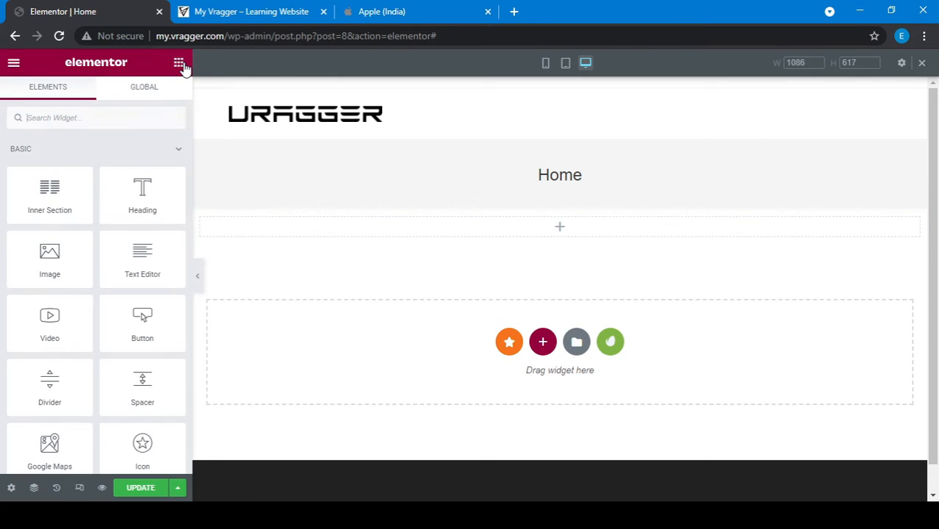
left_click_drag(142, 197, 551, 229)
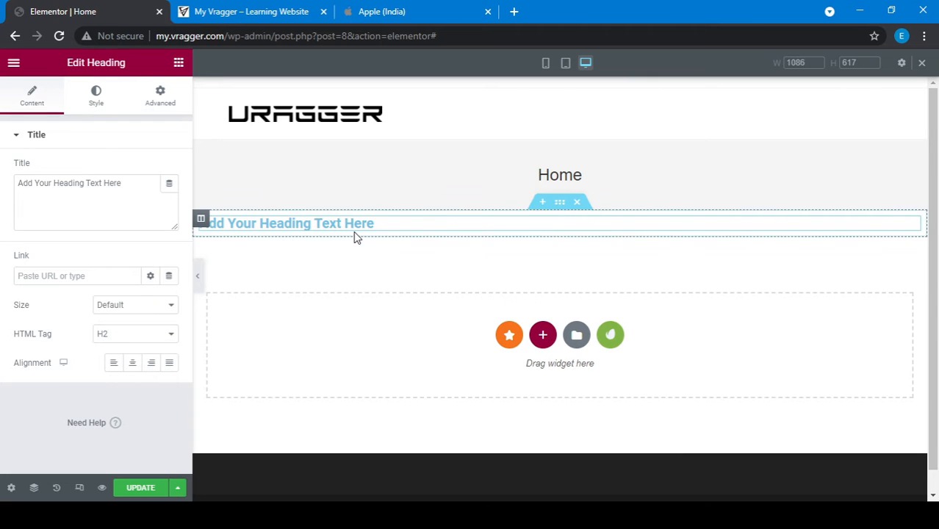
left_click(375, 8)
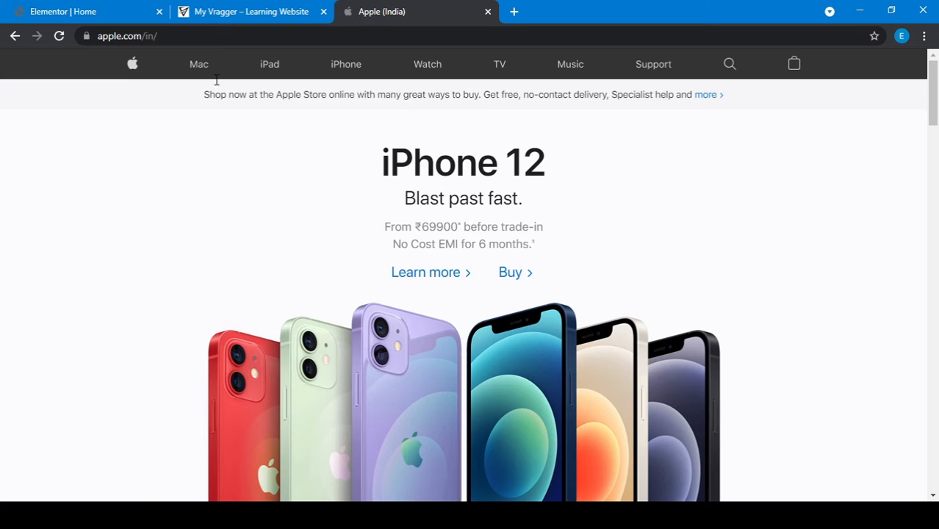
left_click(135, 9)
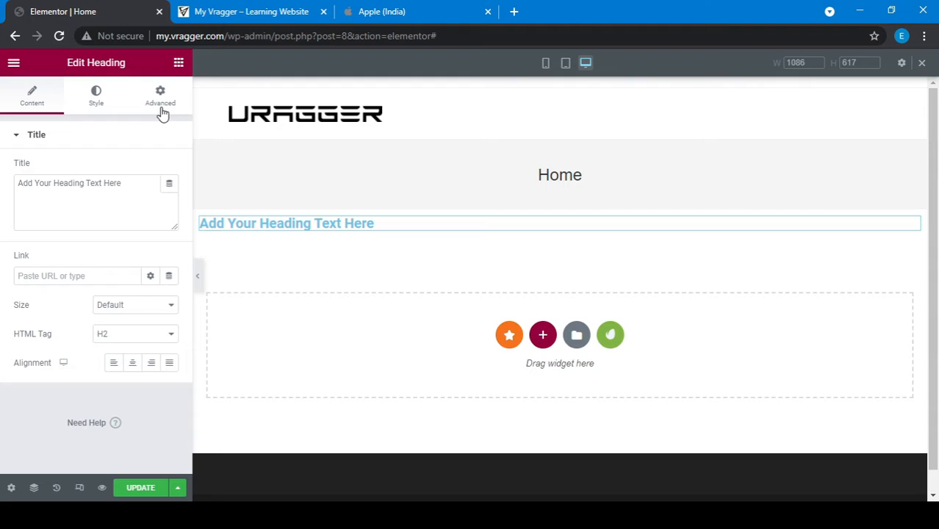
left_click(178, 65)
left_click_drag(136, 204, 268, 224)
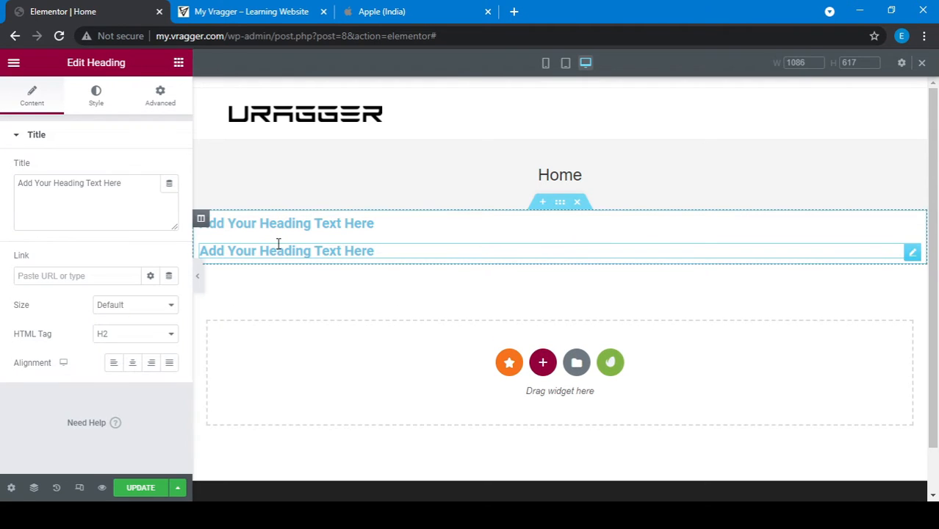
Step: Check the Apple page again and add a Text Editor widget below the two headings
left_click(408, 10)
left_click(127, 9)
left_click(178, 63)
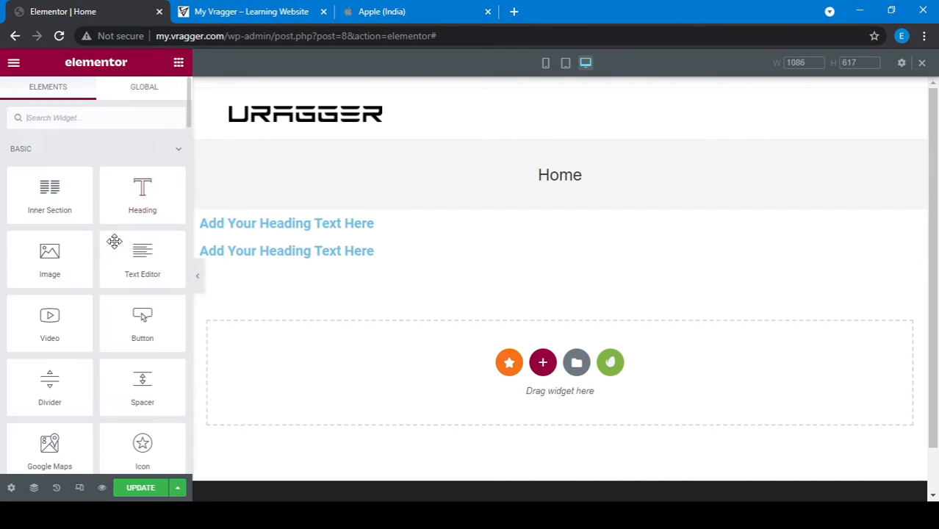
left_click_drag(141, 273, 273, 261)
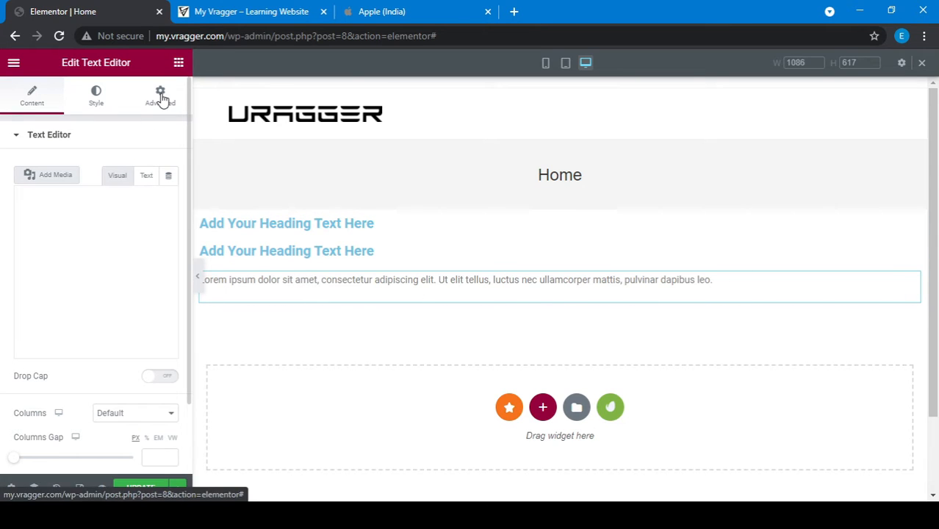
Step: Compare with the Apple page and add a Button widget below the text paragraph
left_click(178, 63)
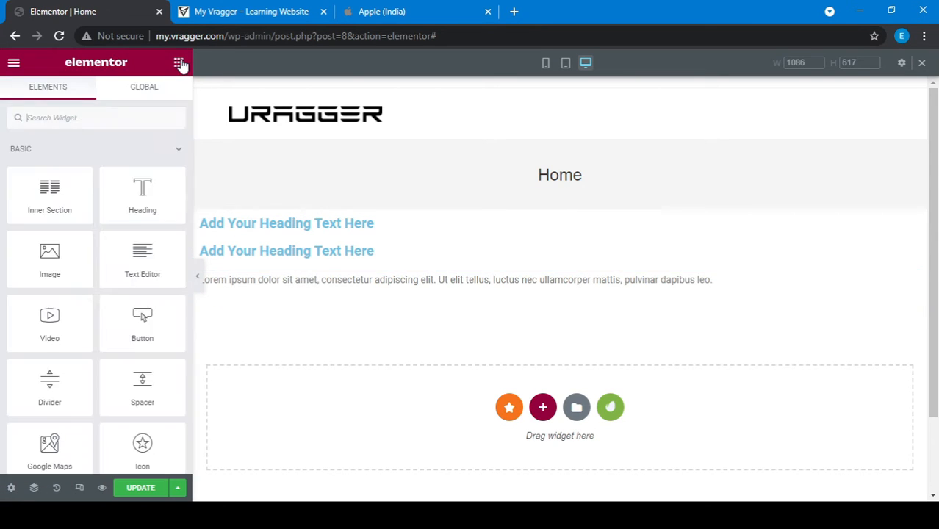
left_click(386, 9)
left_click(46, 6)
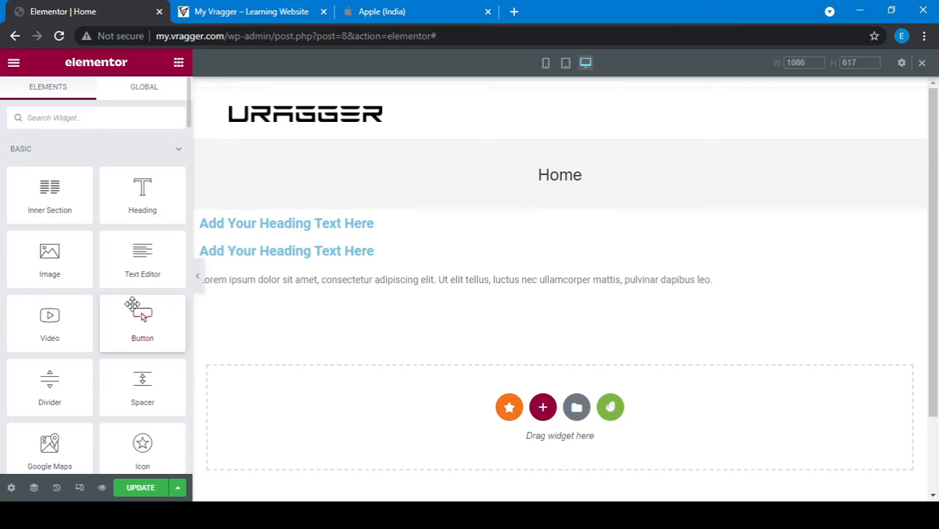
left_click_drag(140, 318, 278, 299)
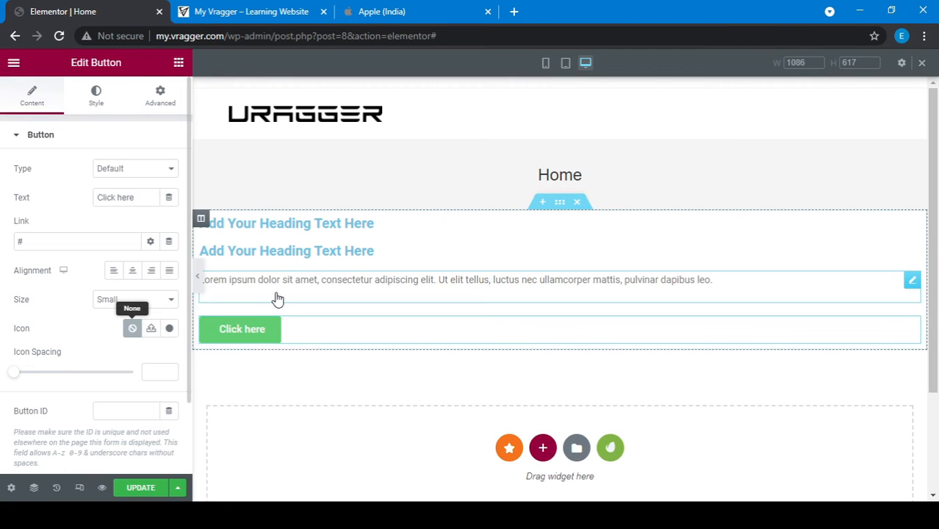
Step: Copy the button widget and duplicate it so a second button sits directly below it
right_click(915, 331)
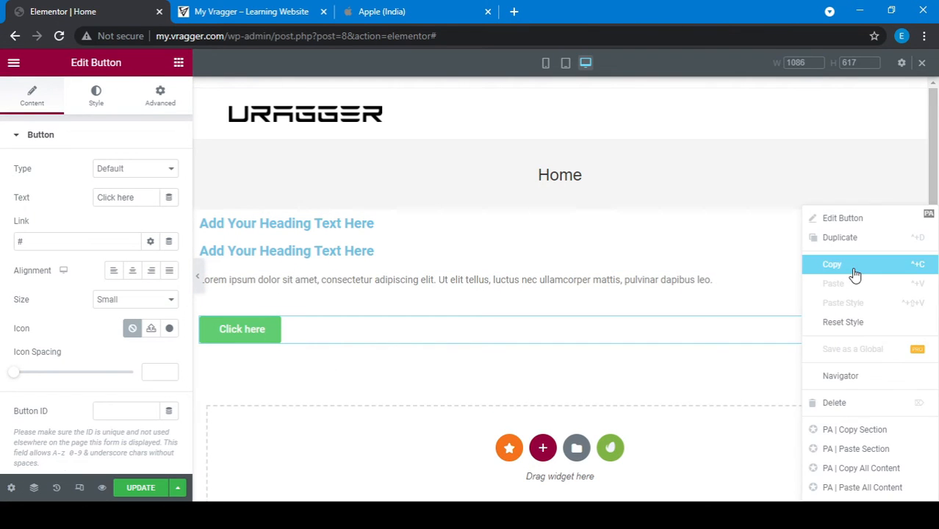
left_click(852, 267)
right_click(915, 331)
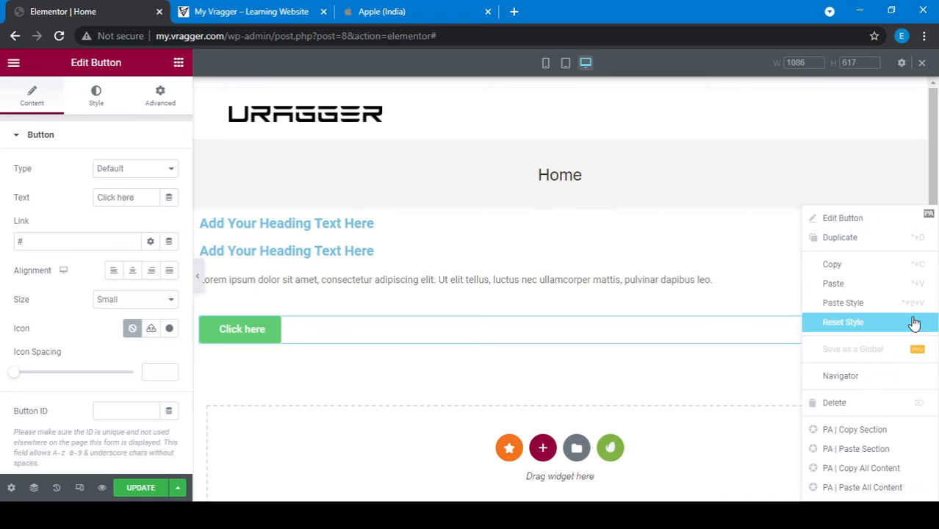
left_click(858, 241)
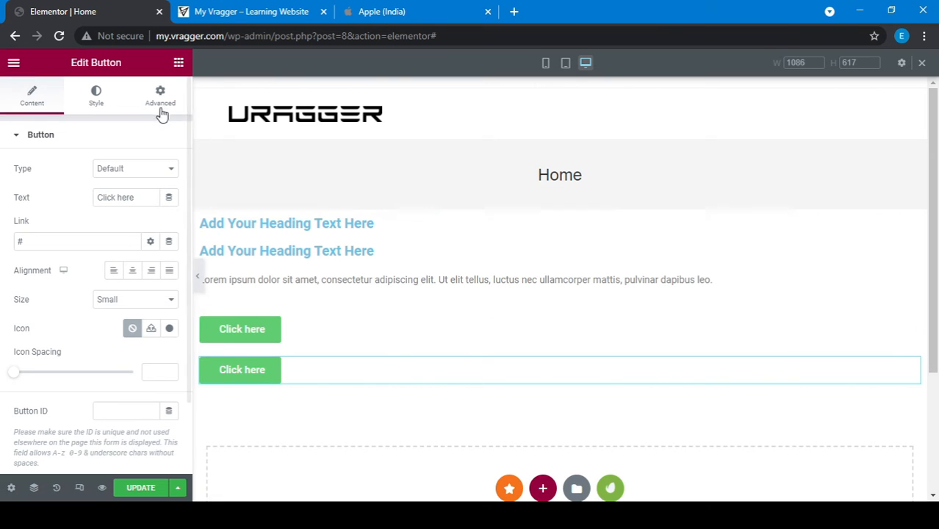
Step: Add a section with two equal columns below the section that holds the headings and buttons
left_click(178, 62)
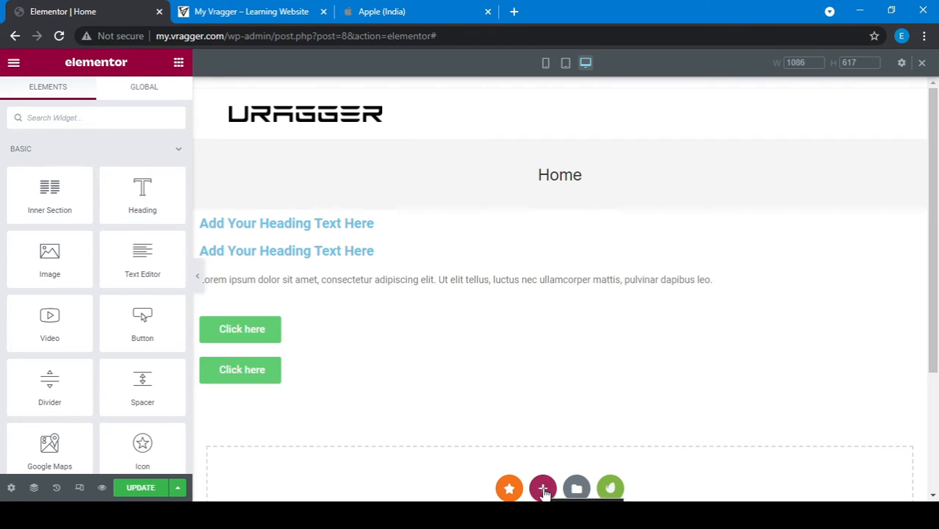
left_click(543, 490)
scroll(544, 448, "down", 1)
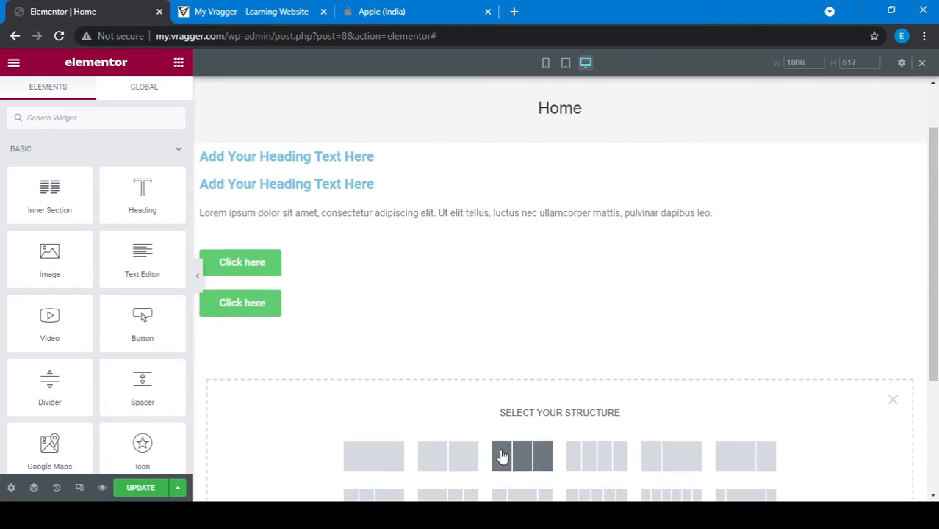
left_click(448, 464)
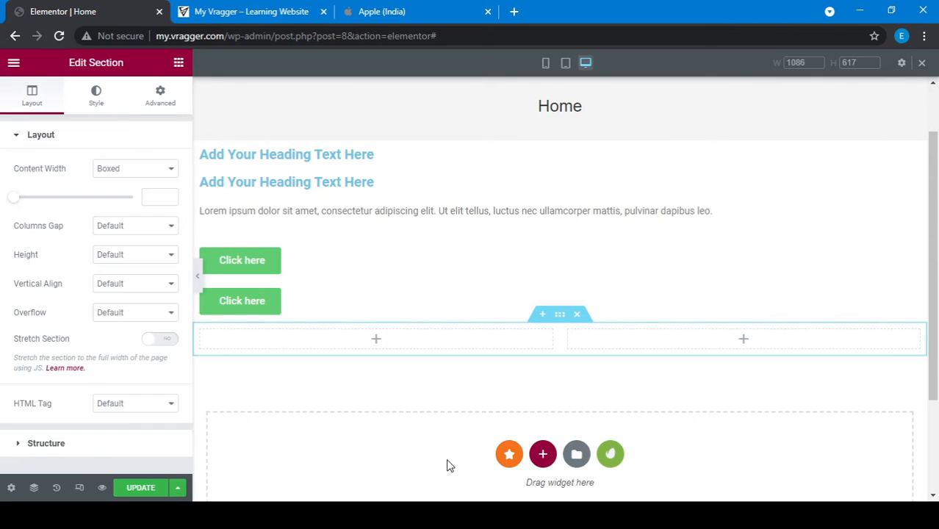
Step: Copy the lower button of the upper section and paste it into the first column of the two-column section
left_click(263, 309)
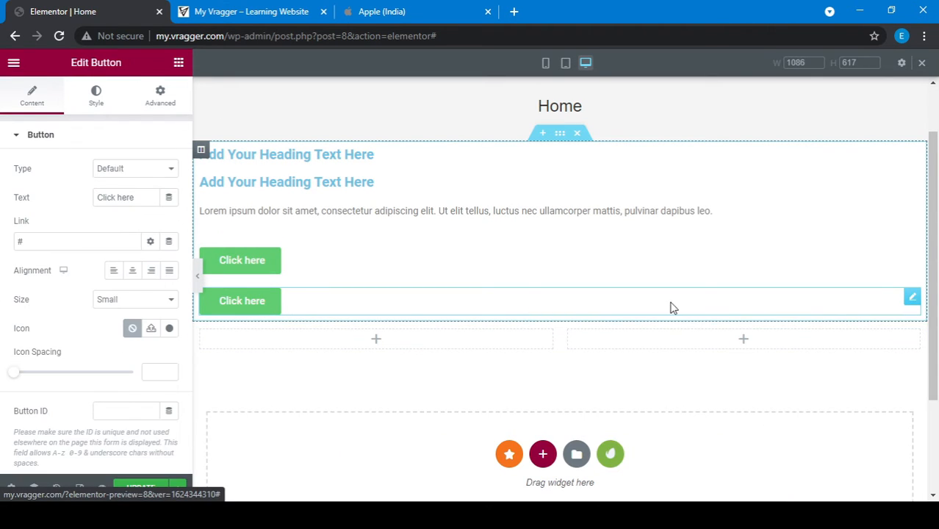
right_click(911, 297)
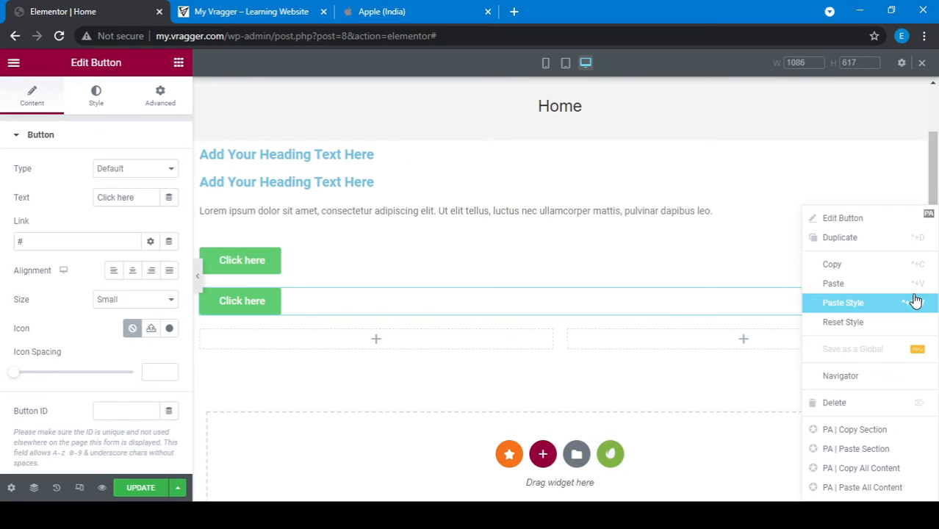
left_click(858, 271)
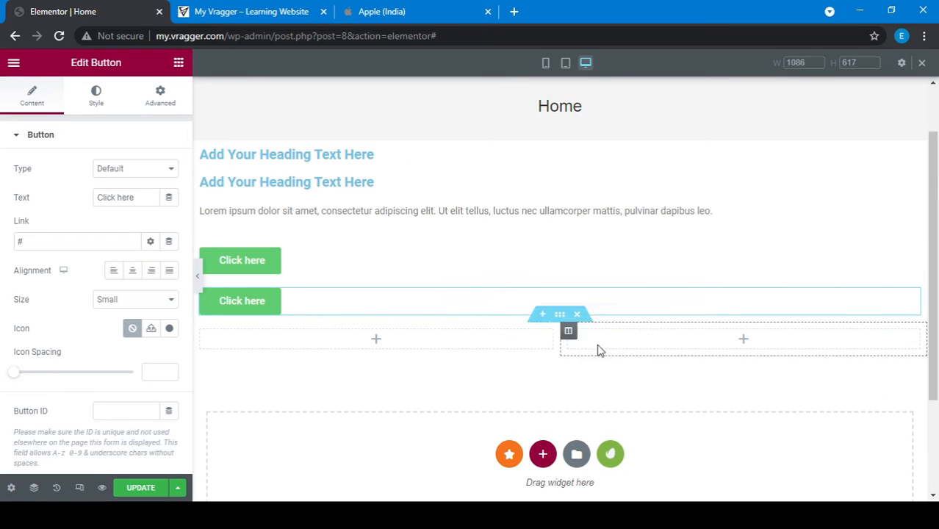
right_click(521, 341)
left_click(537, 311)
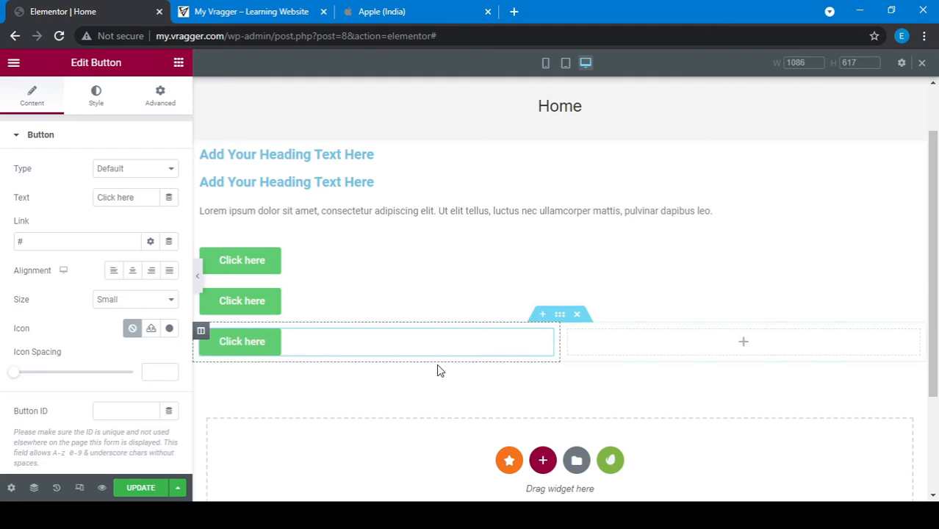
Step: Add a new Button widget to the empty second column of the two-column section
right_click(302, 273)
left_click(179, 62)
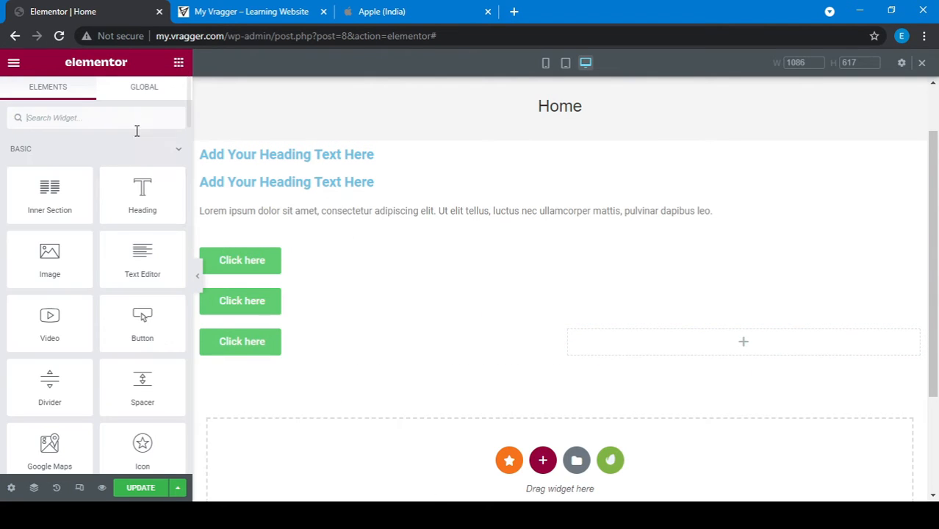
left_click_drag(139, 323, 779, 353)
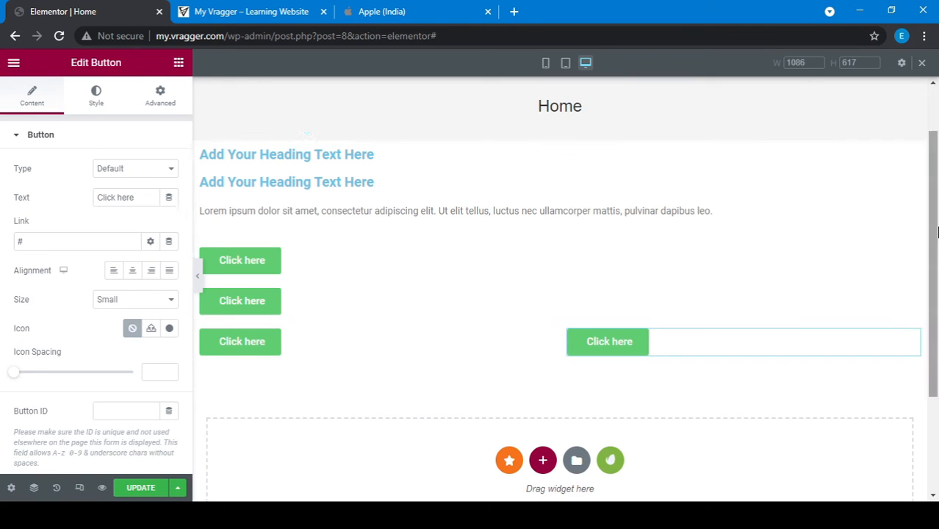
Step: Delete the button directly below the text paragraph in the upper section
right_click(908, 255)
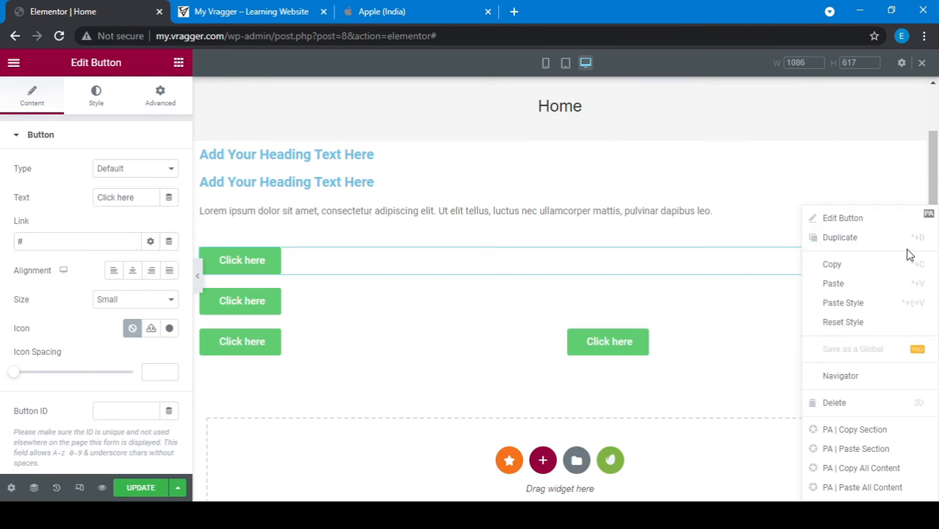
left_click(834, 402)
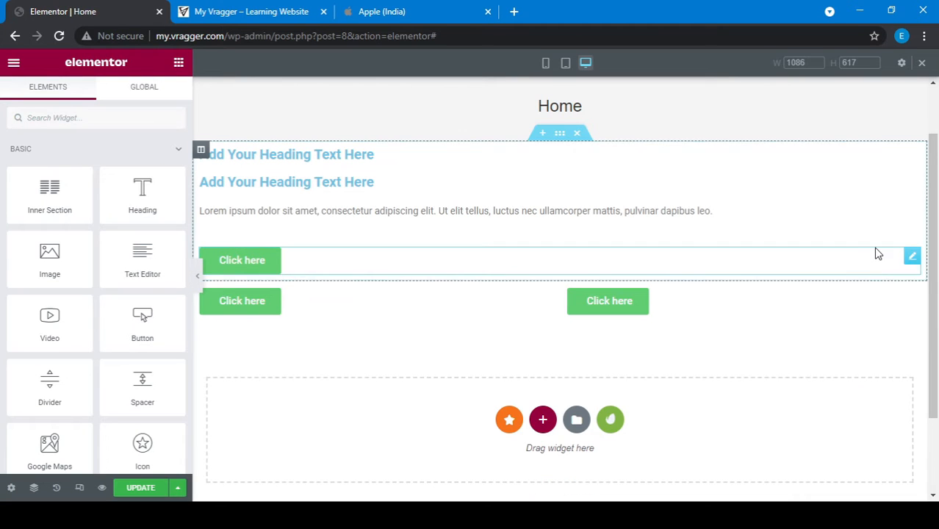
Step: Delete the remaining button in the upper section and right-align the button in the first column of the two-column section
right_click(912, 257)
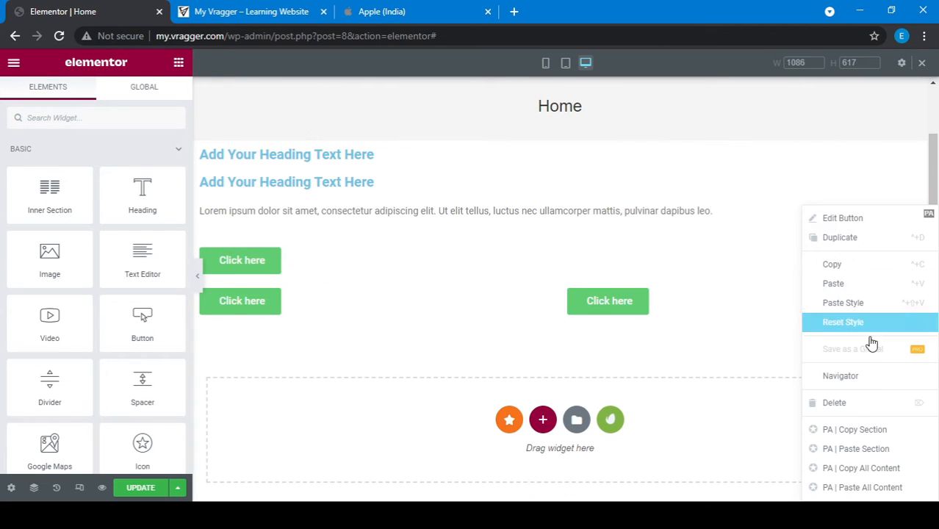
left_click(852, 404)
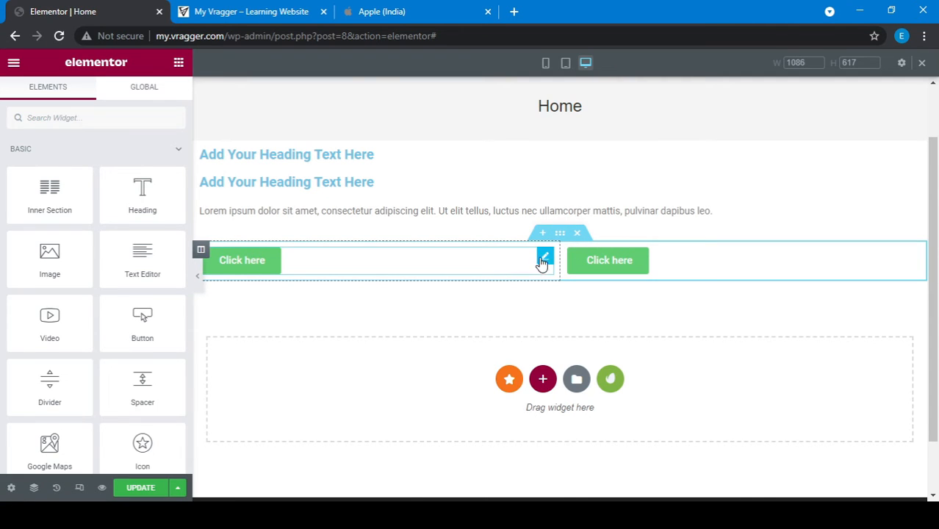
left_click(542, 262)
left_click(375, 10)
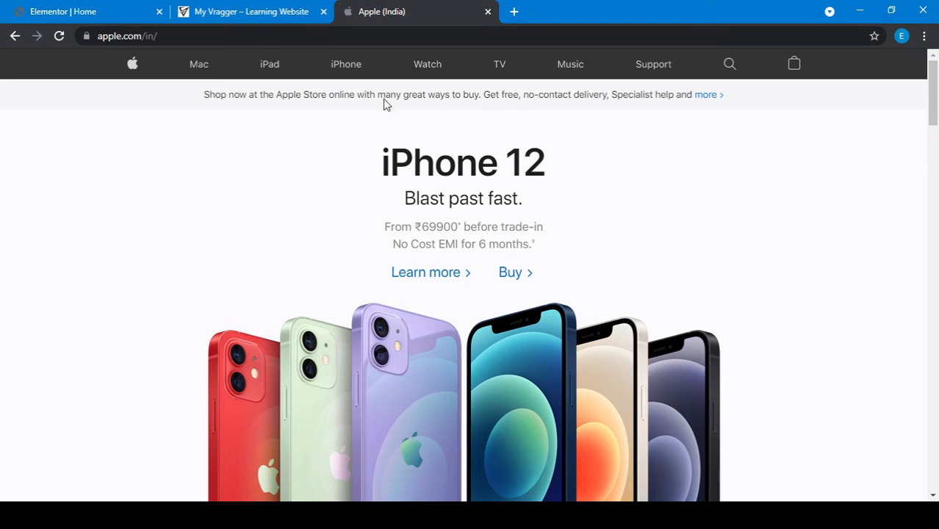
left_click(141, 6)
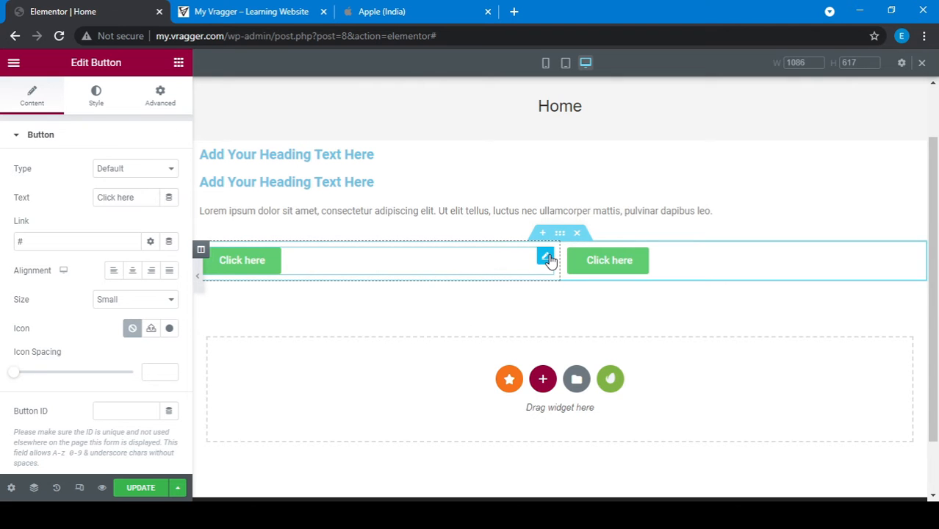
left_click(151, 271)
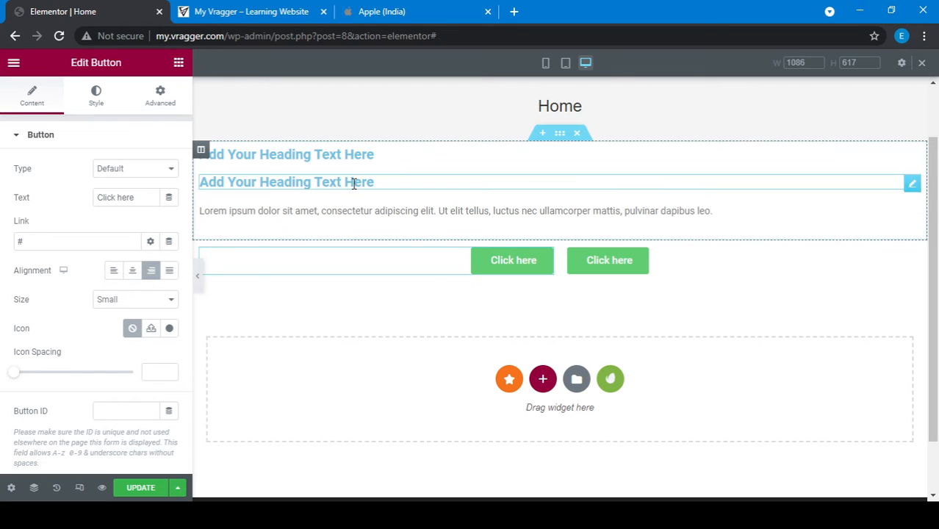
Step: Center-align both headings and the text paragraph in the upper section
left_click(349, 154)
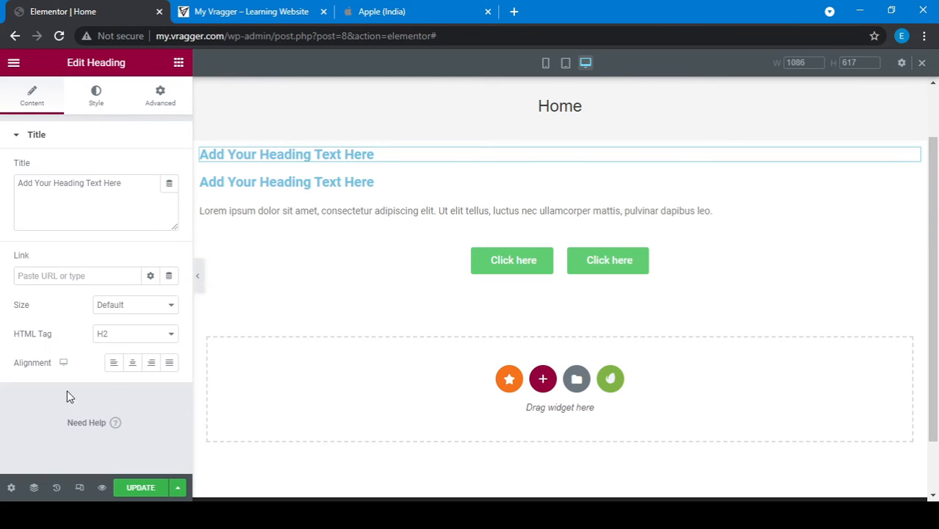
left_click(132, 362)
left_click(364, 182)
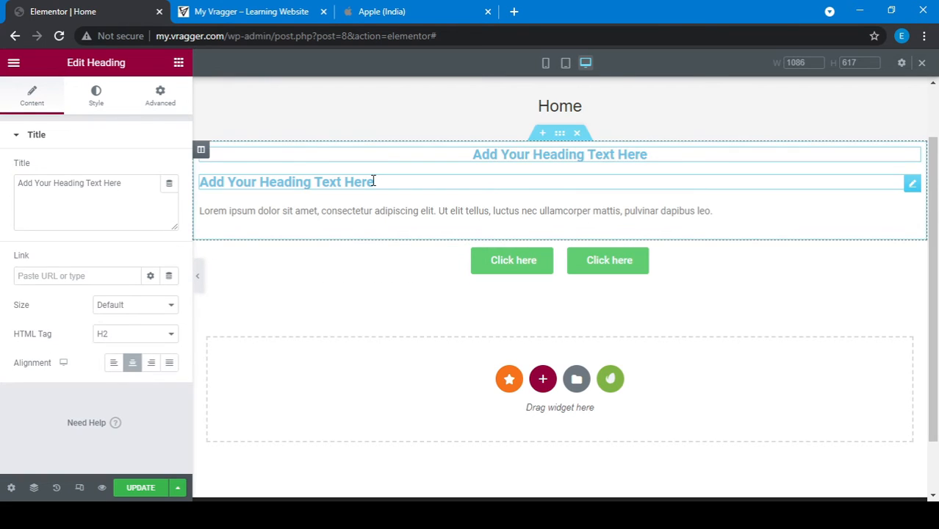
left_click(133, 362)
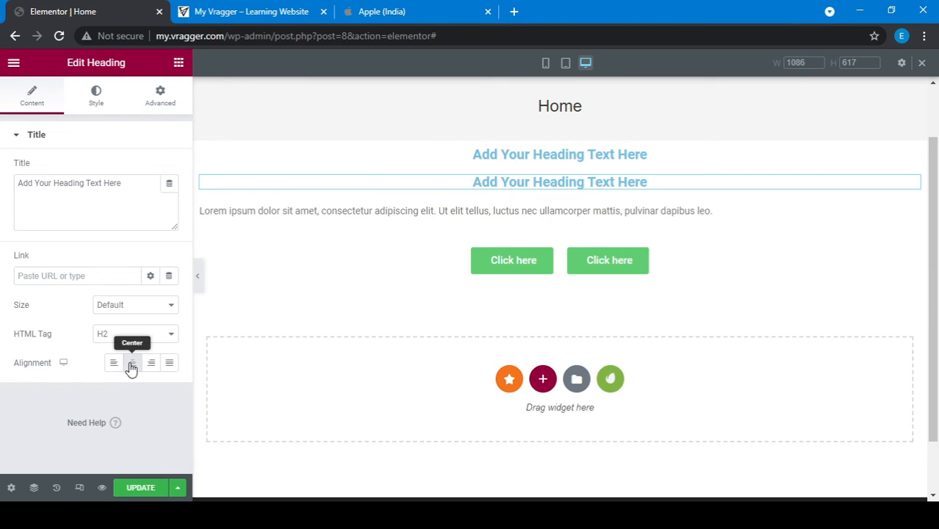
left_click(363, 211)
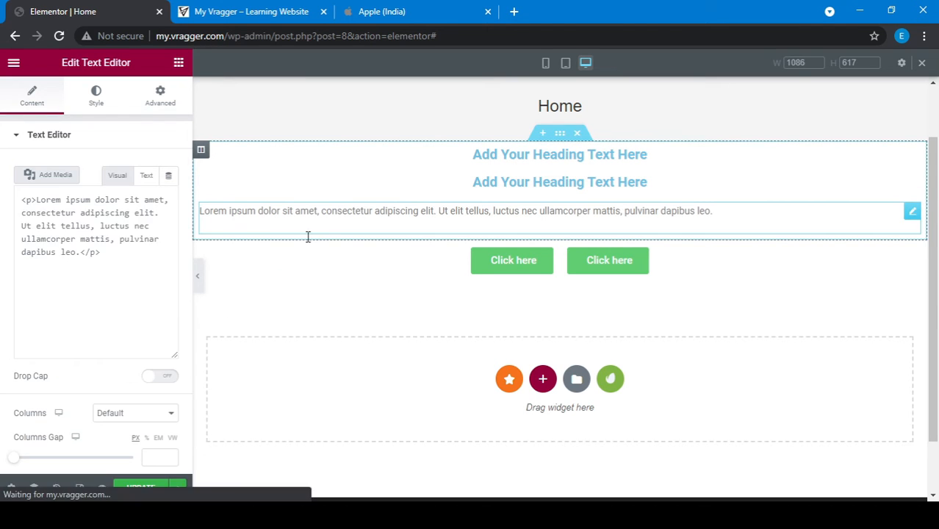
left_click(98, 96)
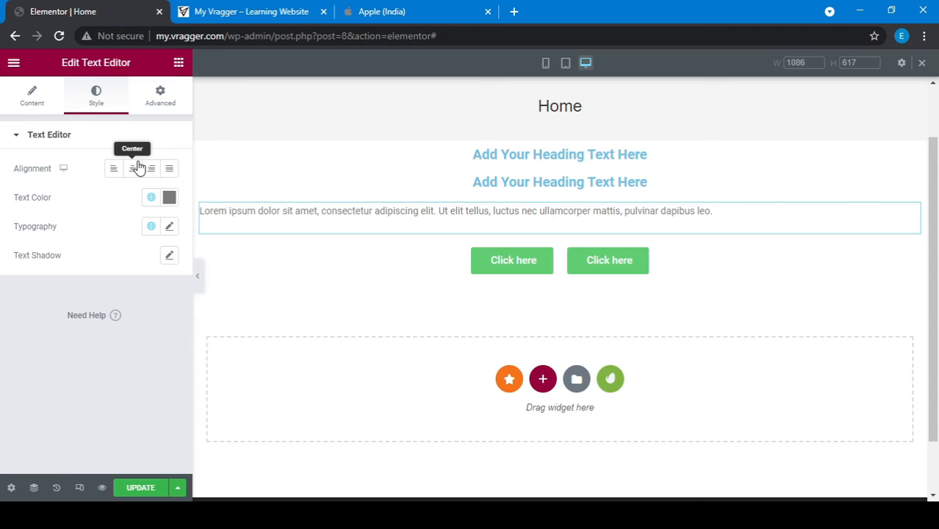
left_click(134, 168)
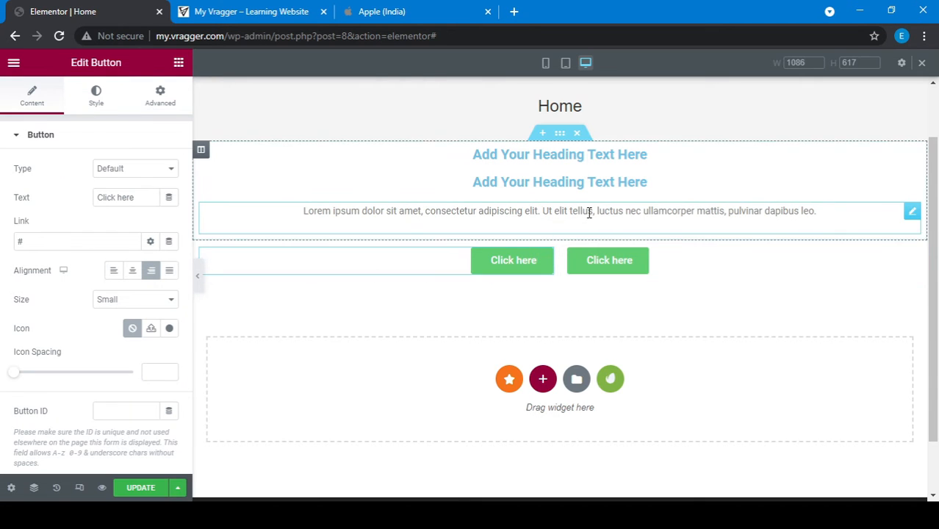
Step: Add a single-column section below the two buttons and place an Image widget in it, following the Apple iPhone 12 banner
scroll(590, 212, "up", 1)
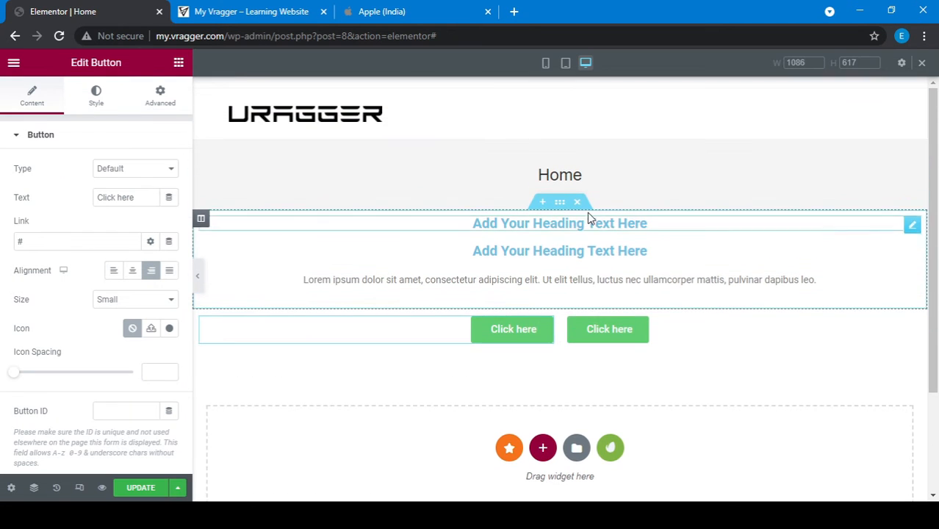
left_click(528, 218)
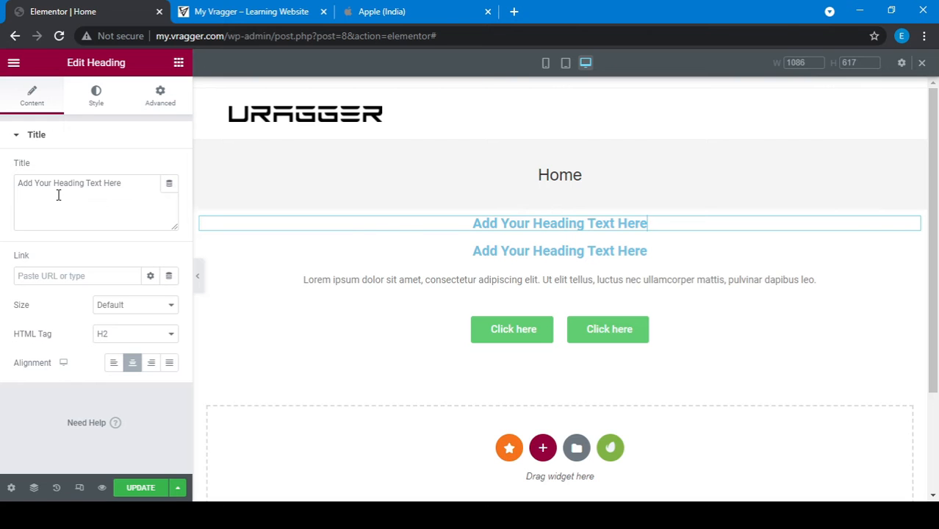
left_click(360, 9)
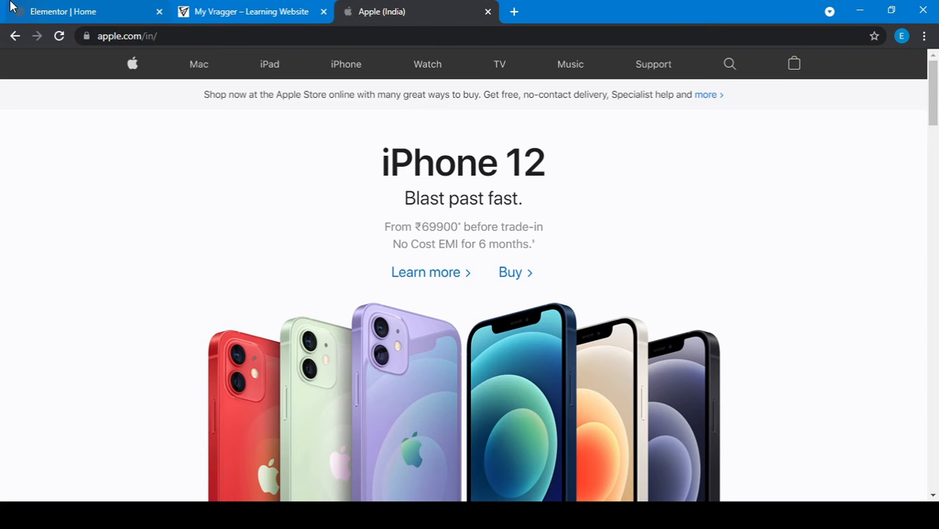
left_click(65, 8)
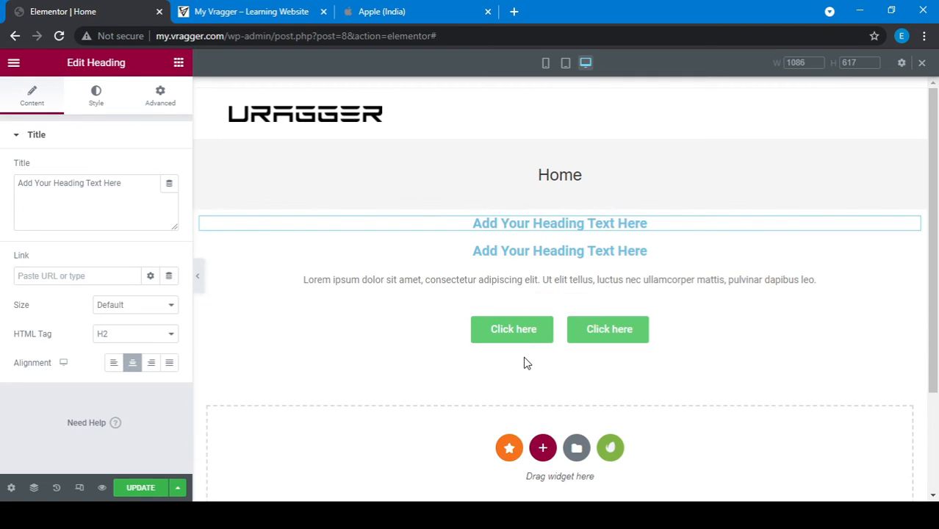
left_click(542, 446)
left_click(361, 485)
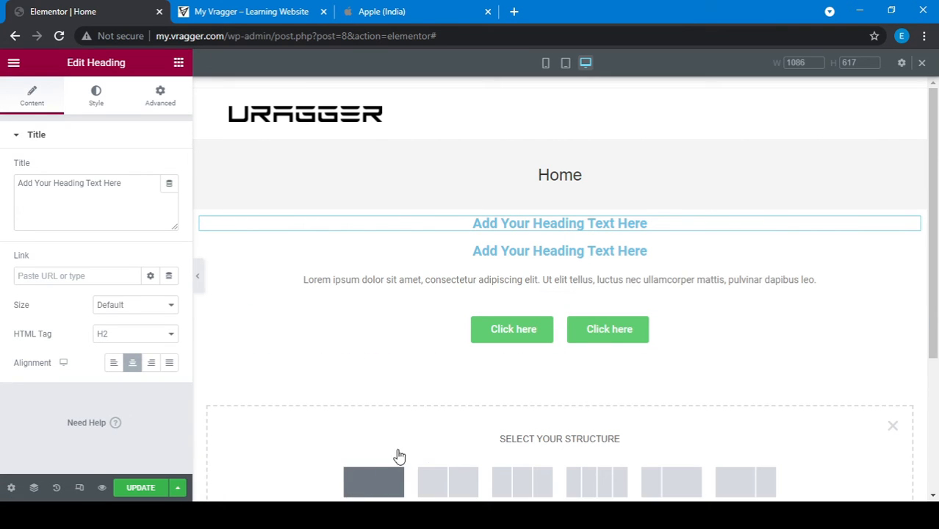
left_click(178, 63)
left_click_drag(67, 266, 518, 377)
scroll(445, 394, "down", 3)
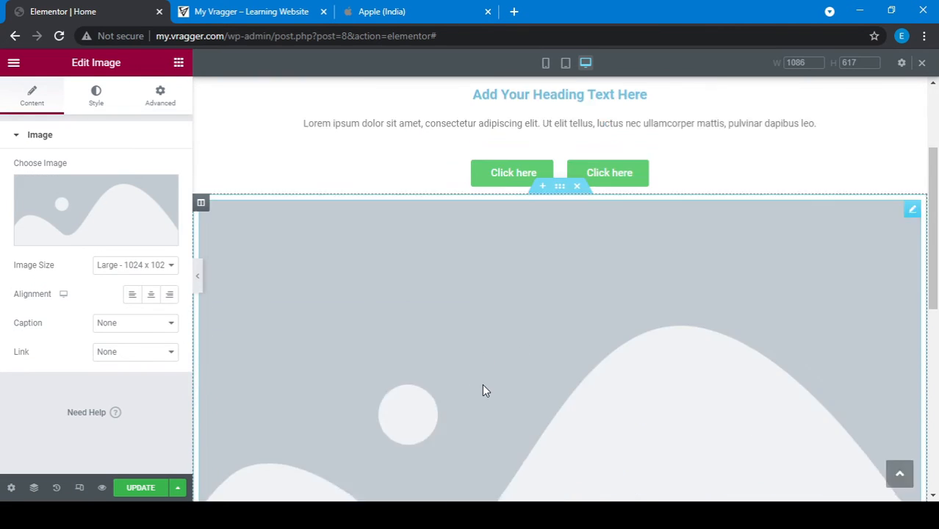
Step: Preview the Home page at full width and compare its layout with the iPhone 12 banner on the Apple page
left_click(198, 277)
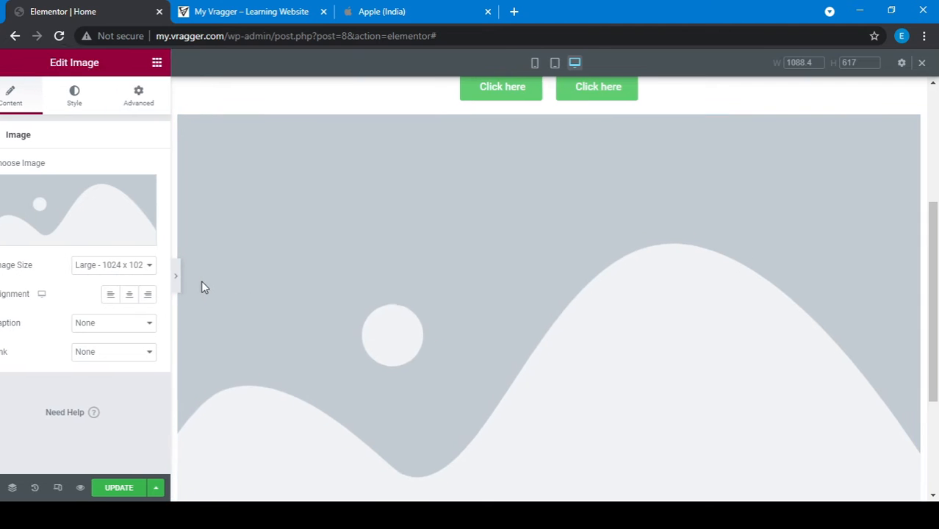
scroll(349, 332, "up", 3)
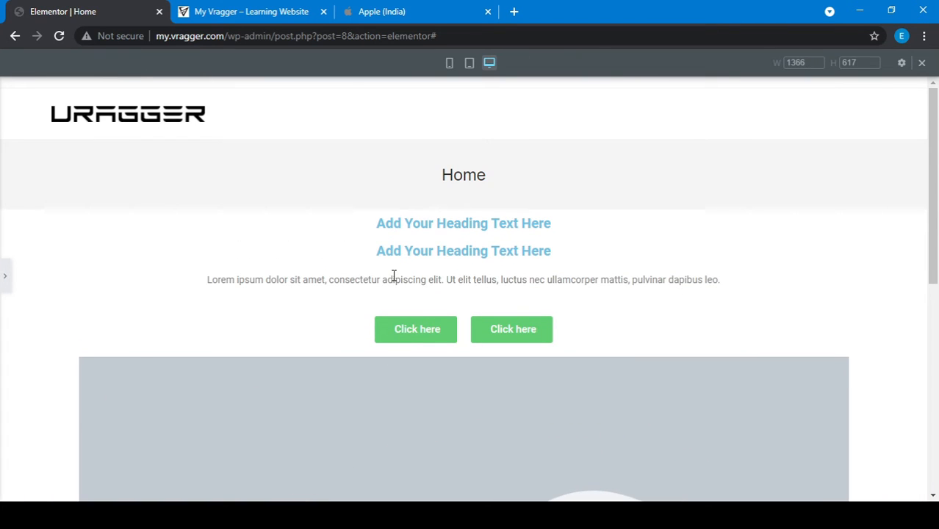
left_click(368, 13)
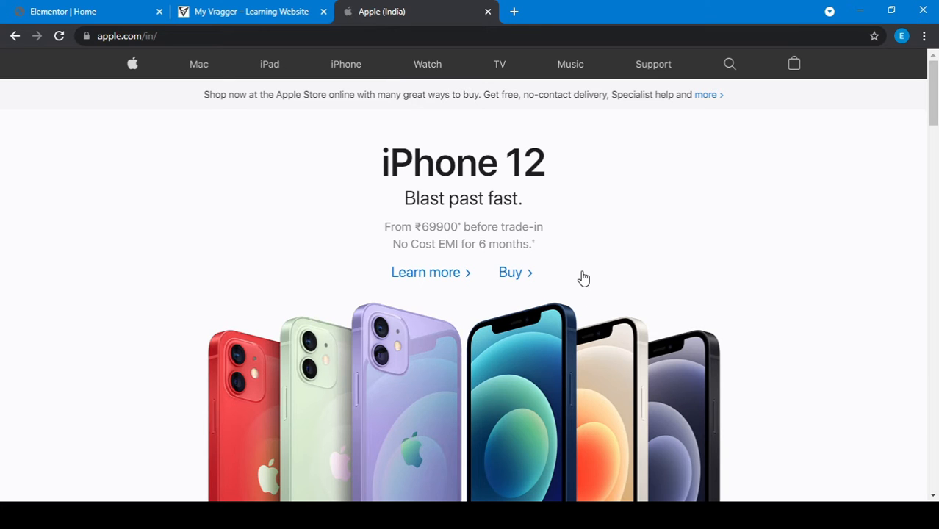
left_click(42, 7)
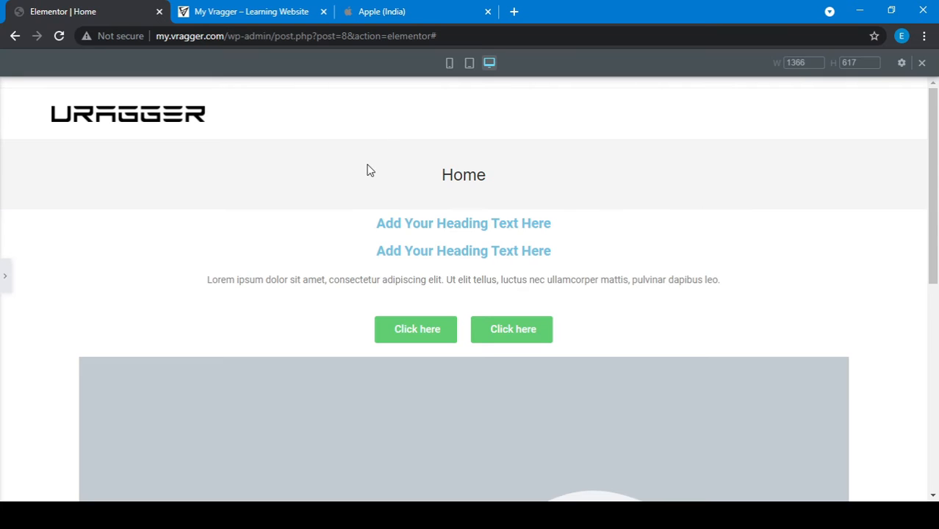
scroll(389, 272, "down", 1)
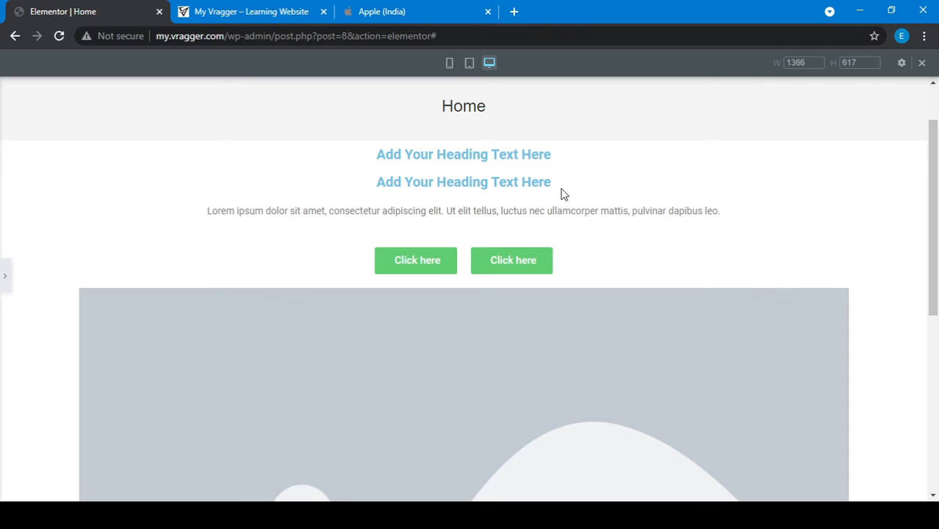
left_click_drag(933, 215, 936, 274)
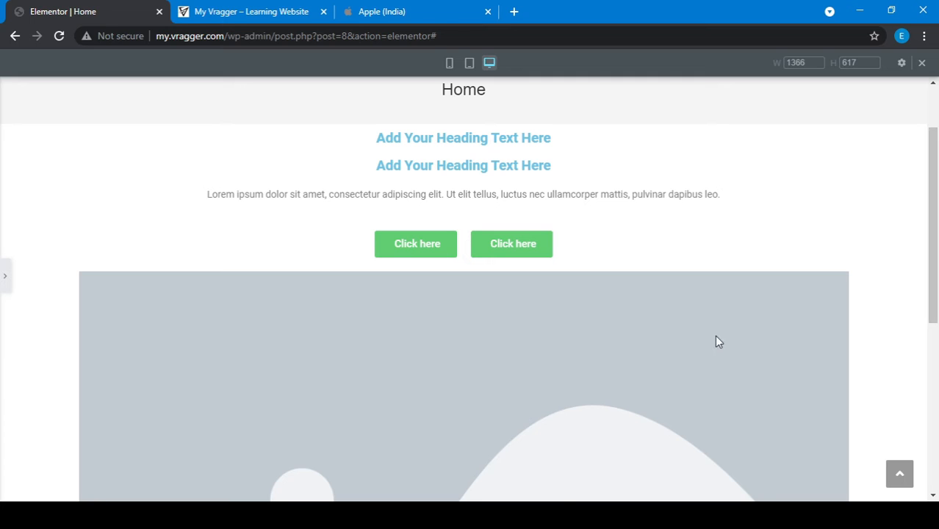
scroll(718, 342, "up", 2)
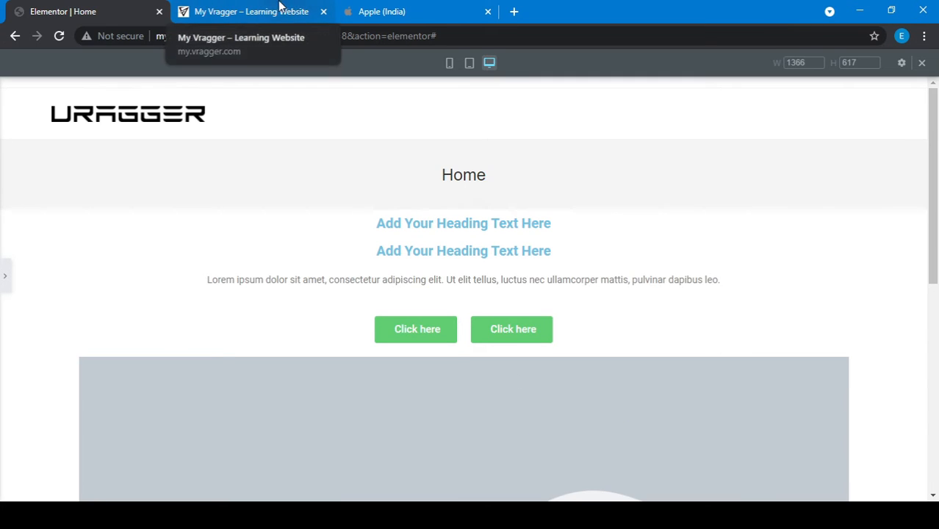
left_click(4, 286)
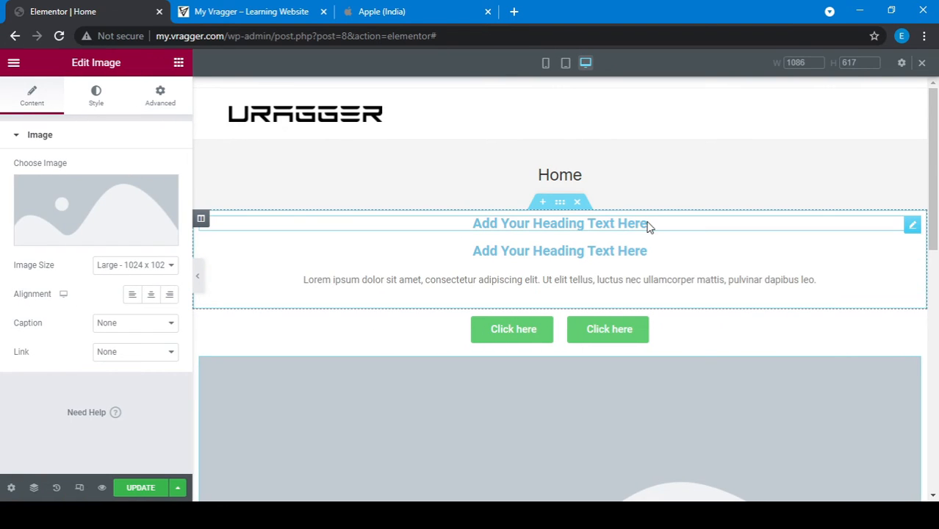
Step: Change the first heading's title to "Complete Business Solution"
left_click(648, 222)
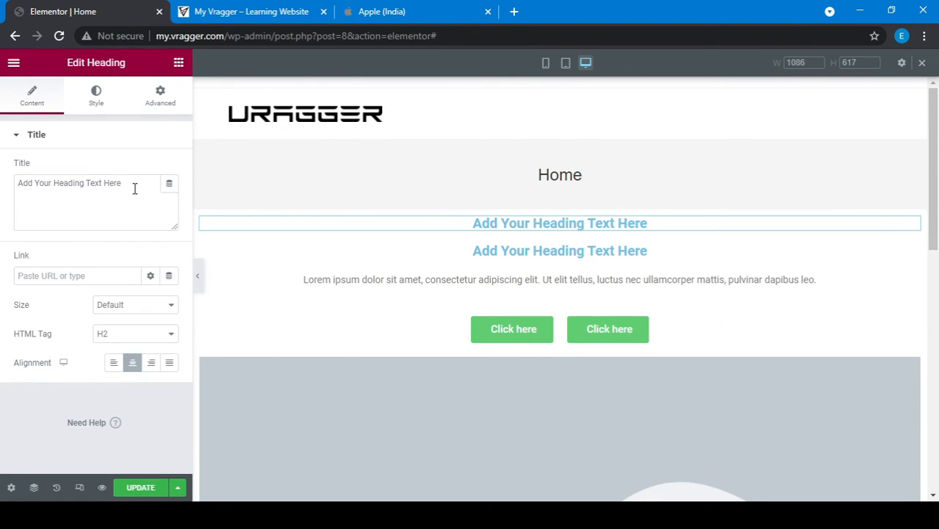
left_click_drag(135, 189, 1, 183)
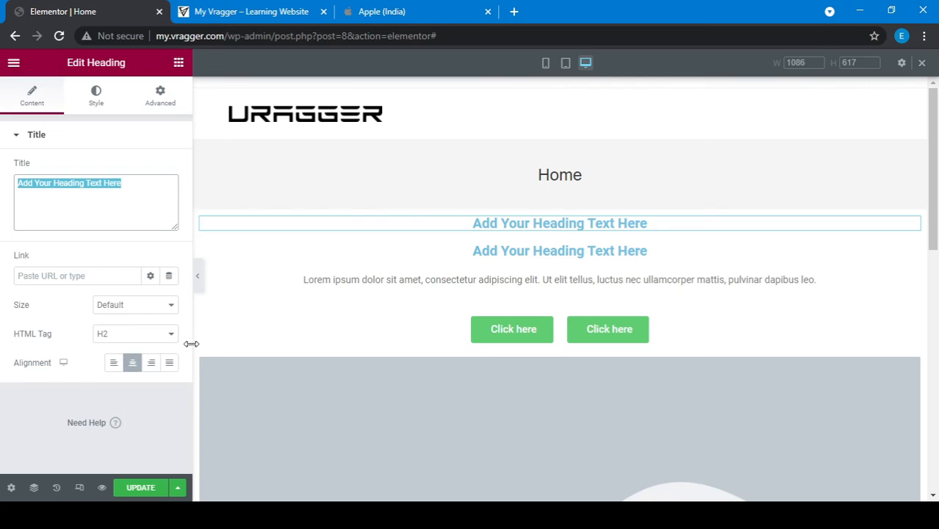
type("Comple")
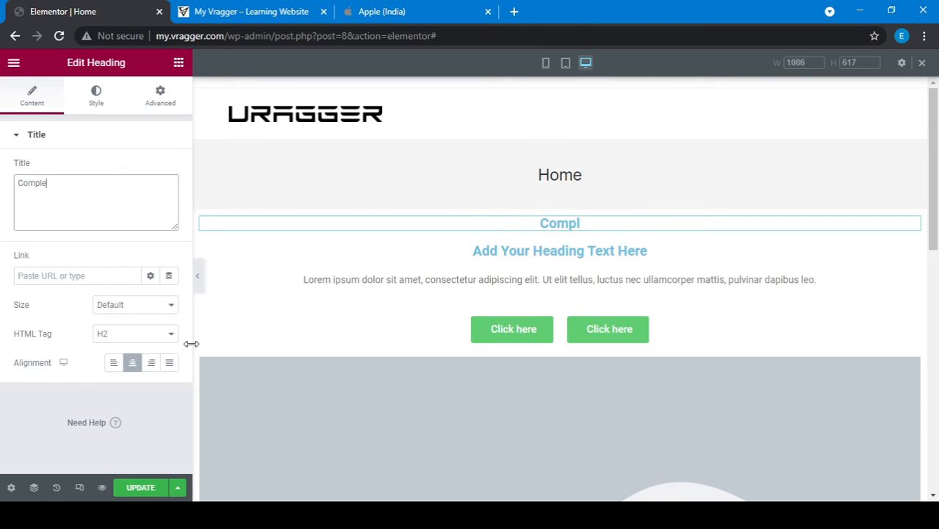
type("te Busin")
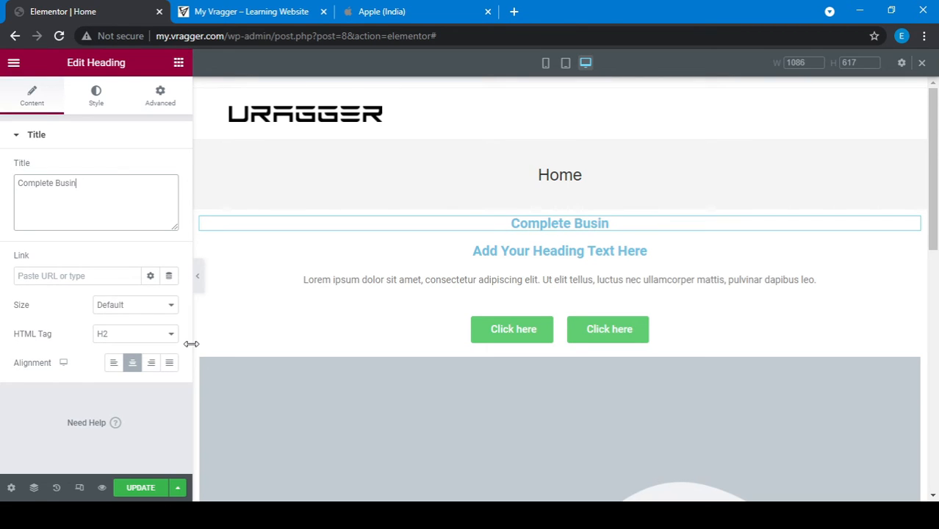
type("ess Soli")
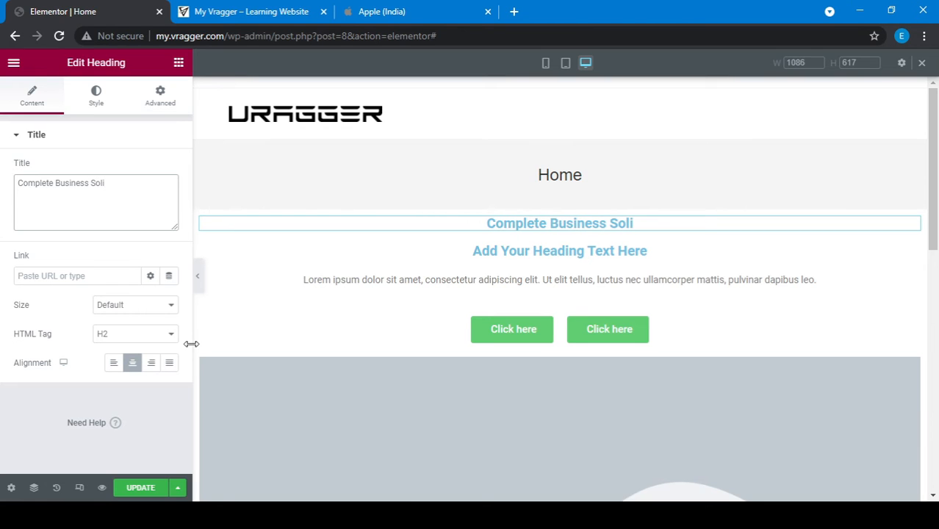
key("BackSpace")
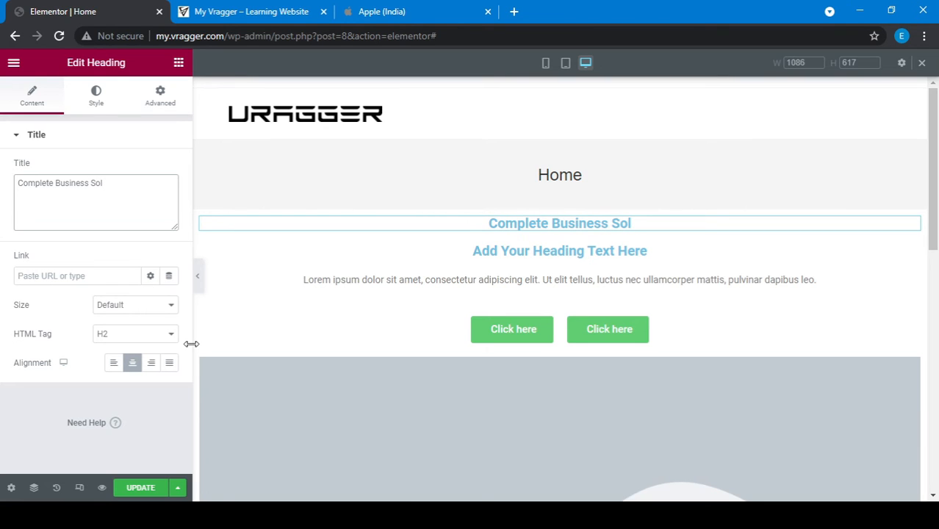
type("ution")
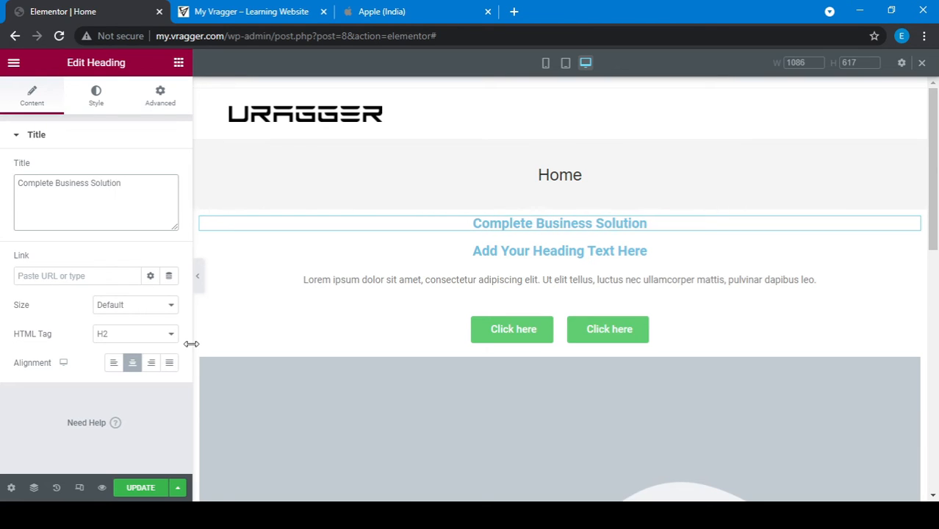
Step: Change the second heading's title to "Make Your Business Brand"
left_click(473, 249)
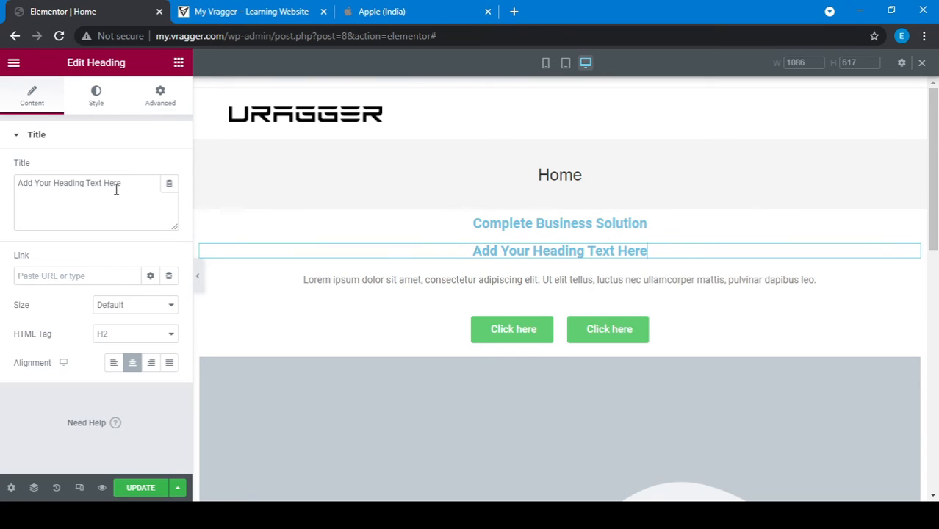
left_click_drag(131, 185, 3, 187)
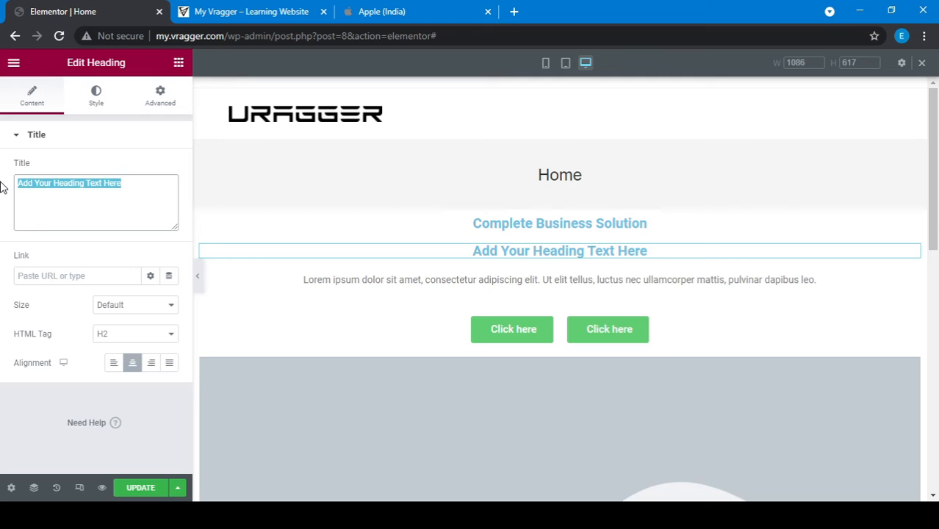
type("Make Yo")
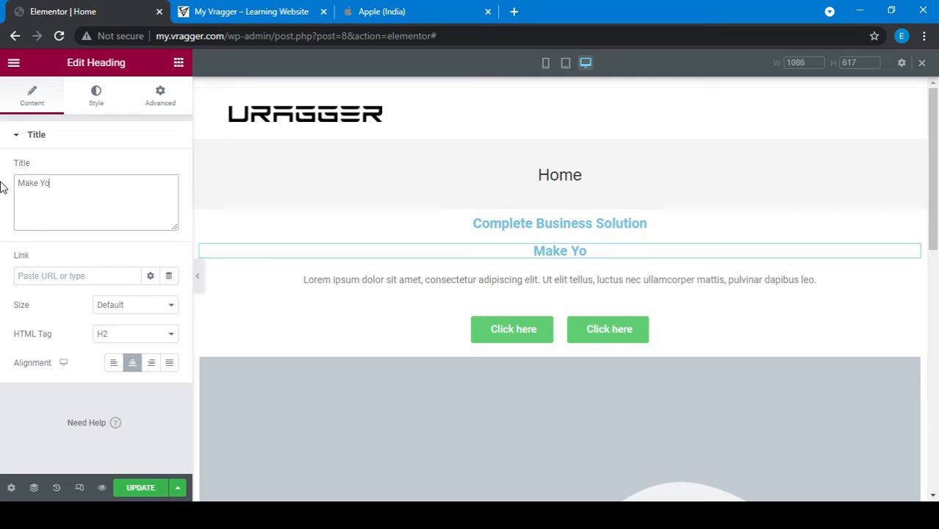
type("ur Busi")
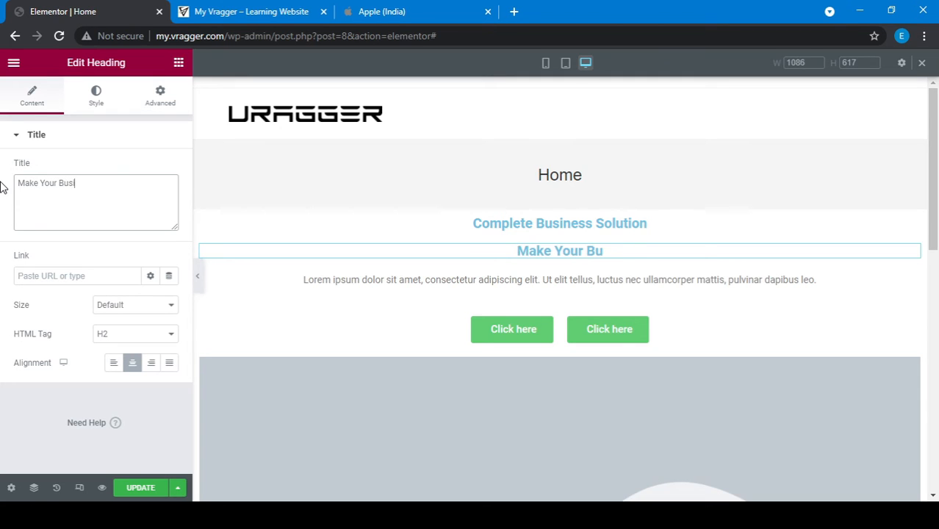
type("ness Brand")
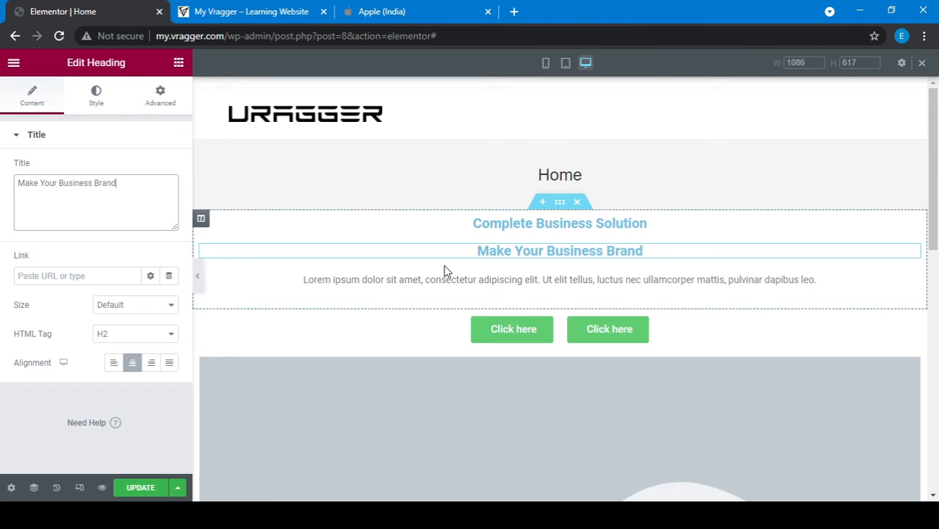
Step: Set the "Complete Business Solution" heading's text color to black (#000000) and its font size to 73 px
left_click(581, 226)
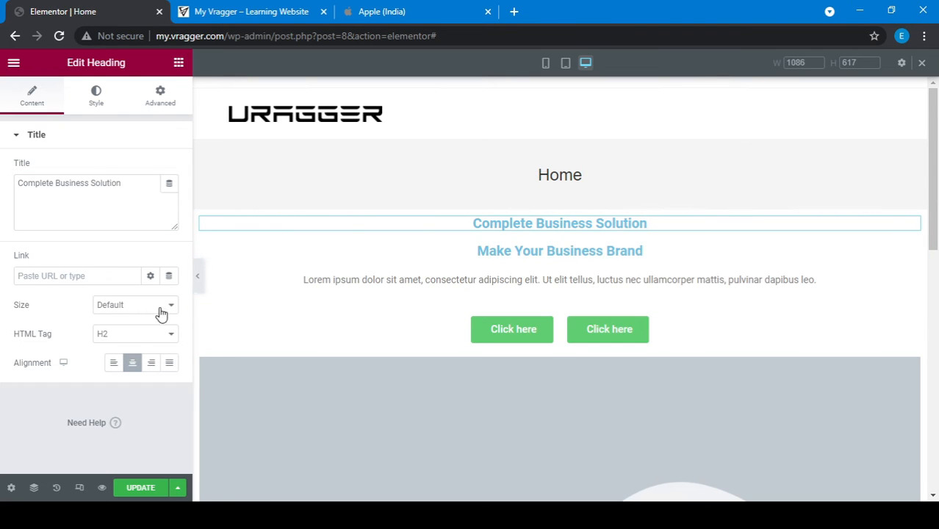
left_click(97, 107)
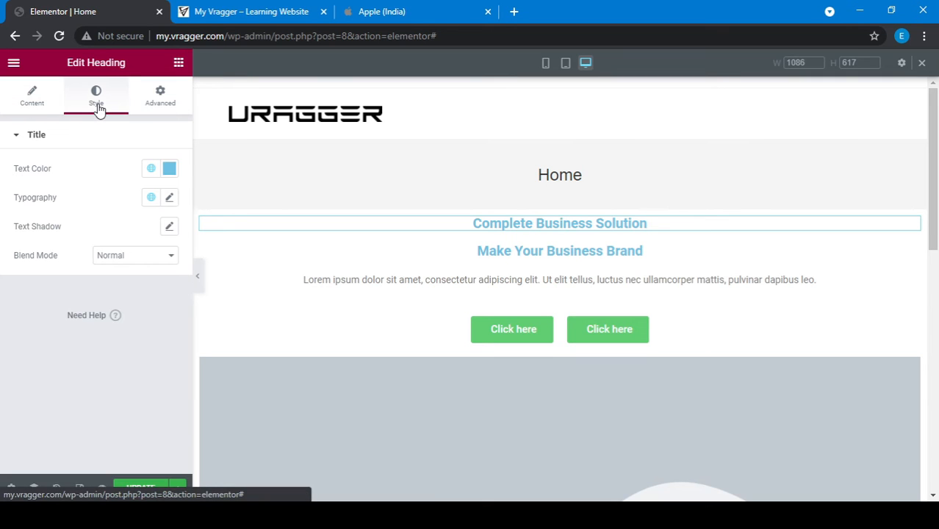
left_click(169, 168)
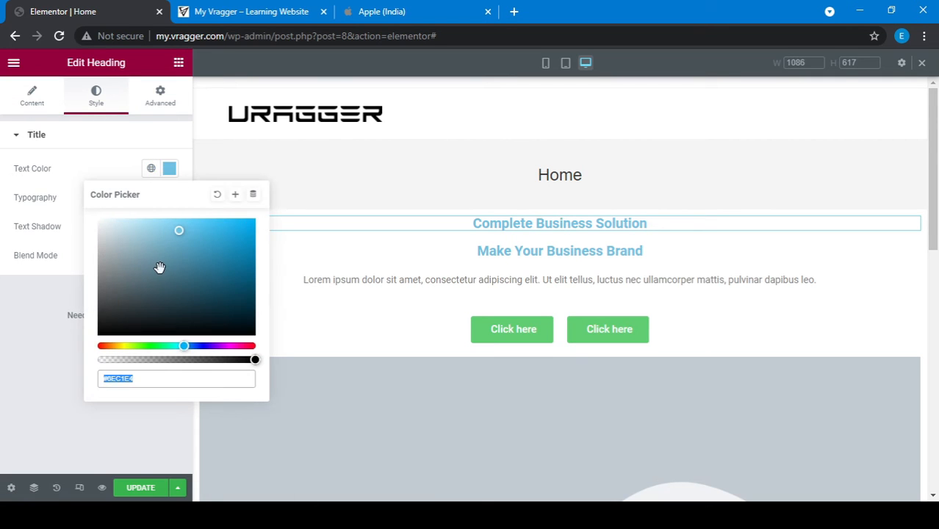
type("#000000")
left_click(14, 377)
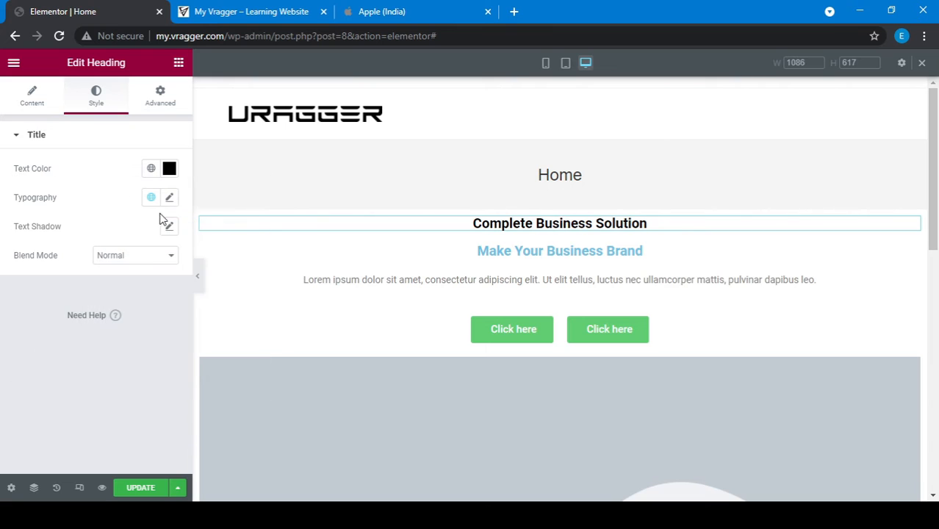
left_click(169, 197)
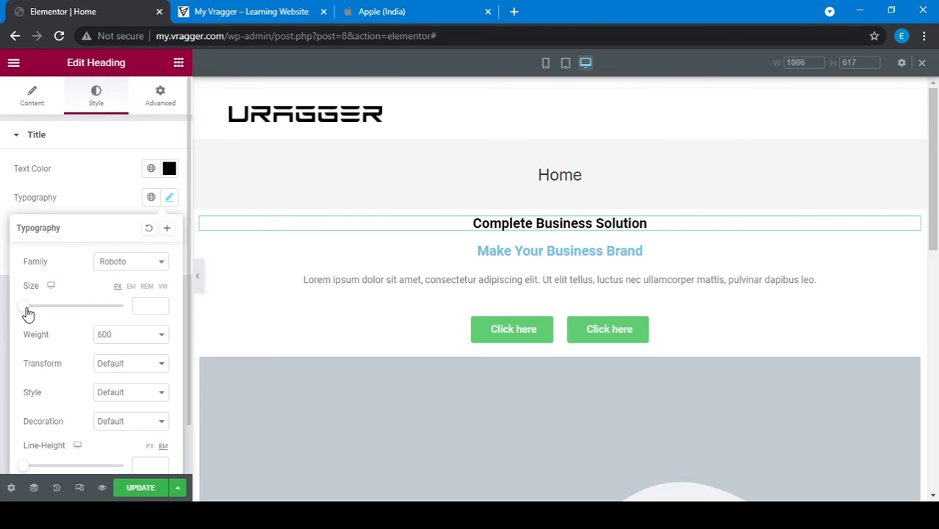
left_click_drag(25, 309, 60, 308)
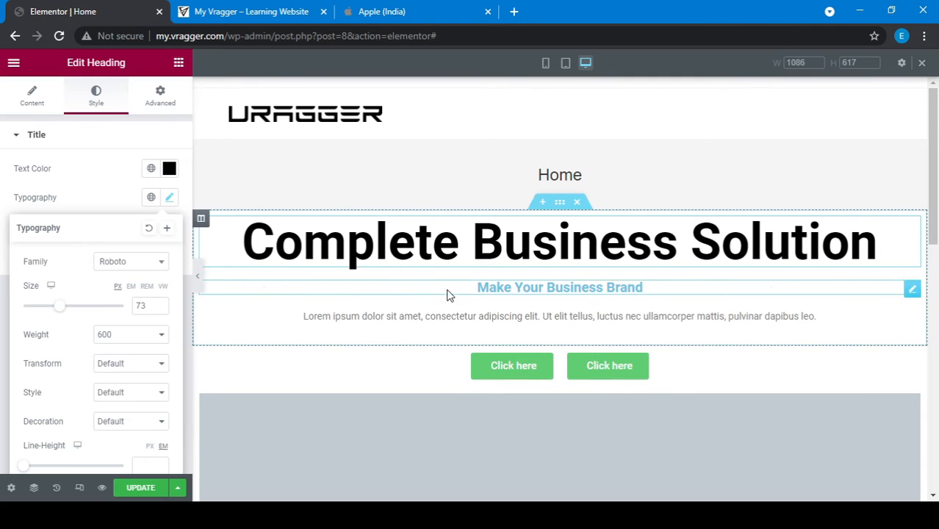
Step: Set the "Make Your Business Brand" heading's text color to a slightly transparent gray, #67696AED
left_click(481, 286)
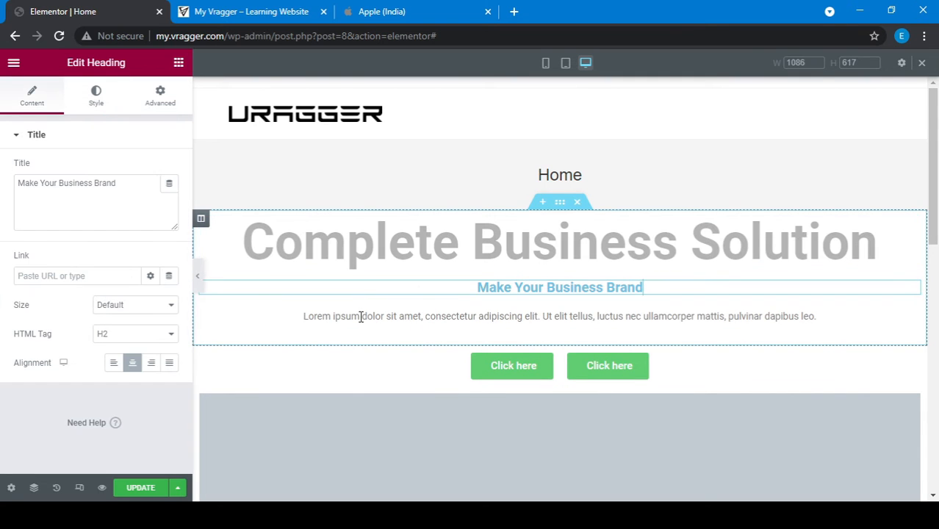
left_click(97, 97)
left_click(169, 168)
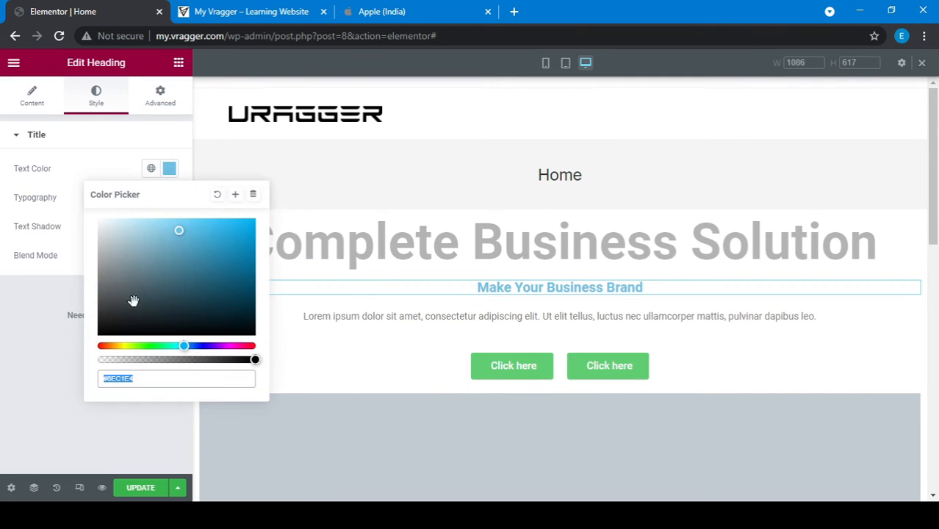
left_click(111, 324)
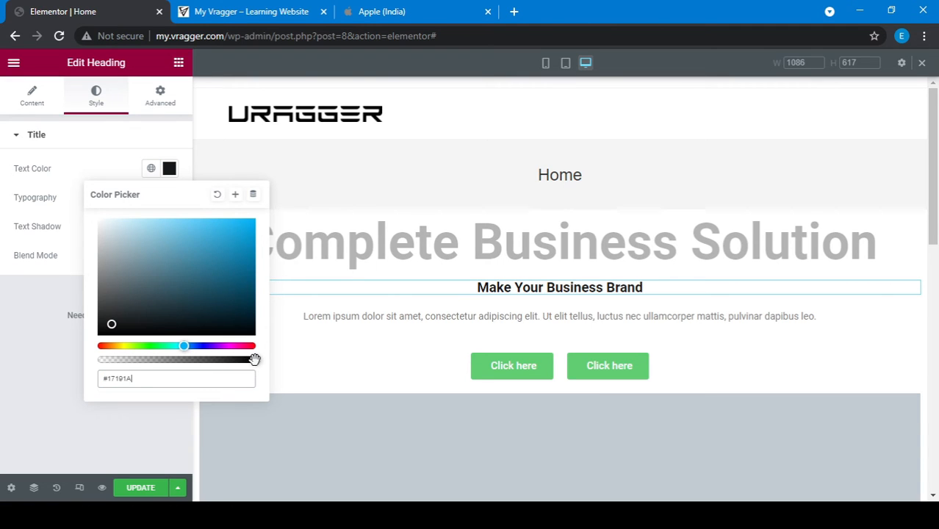
mouse_move(254, 359)
left_mouse_down()
mouse_move(87, 351)
mouse_move(217, 370)
mouse_move(232, 360)
mouse_move(245, 369)
left_mouse_up()
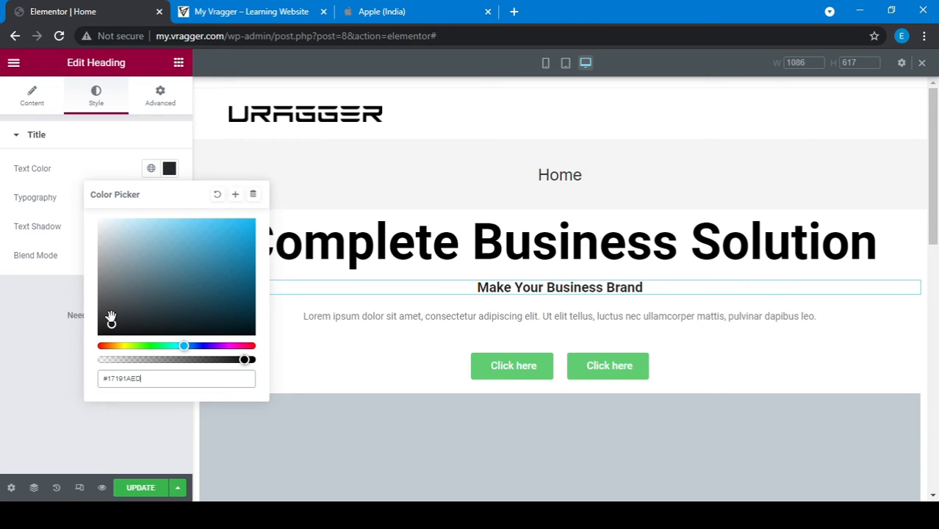
mouse_move(111, 318)
left_mouse_down()
mouse_move(102, 273)
mouse_move(102, 286)
left_mouse_up()
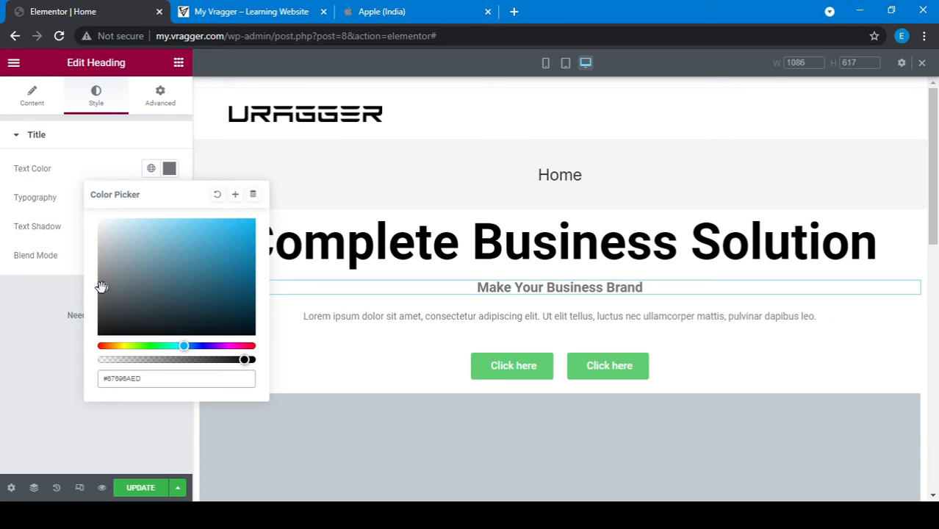
left_click(113, 170)
Step: Add the default text shadow to both headings and to the text paragraph below them
left_click(170, 228)
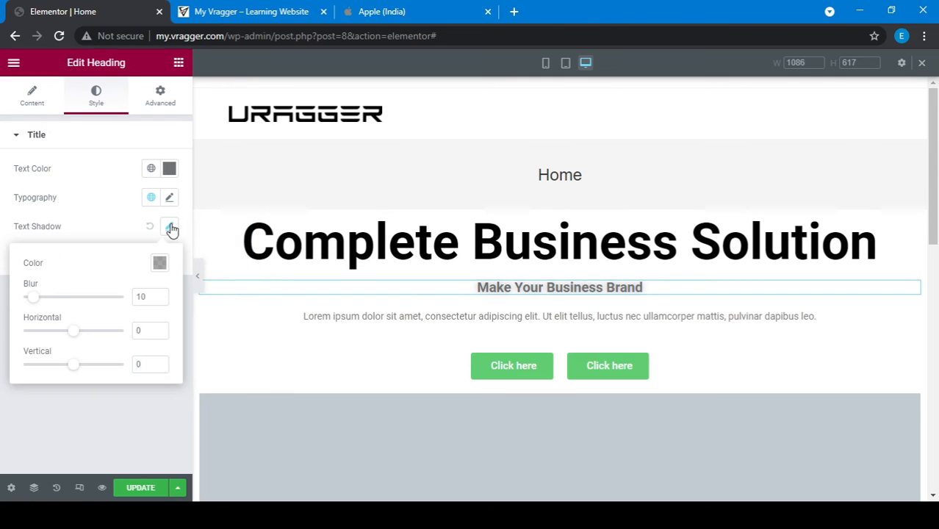
left_click(266, 215)
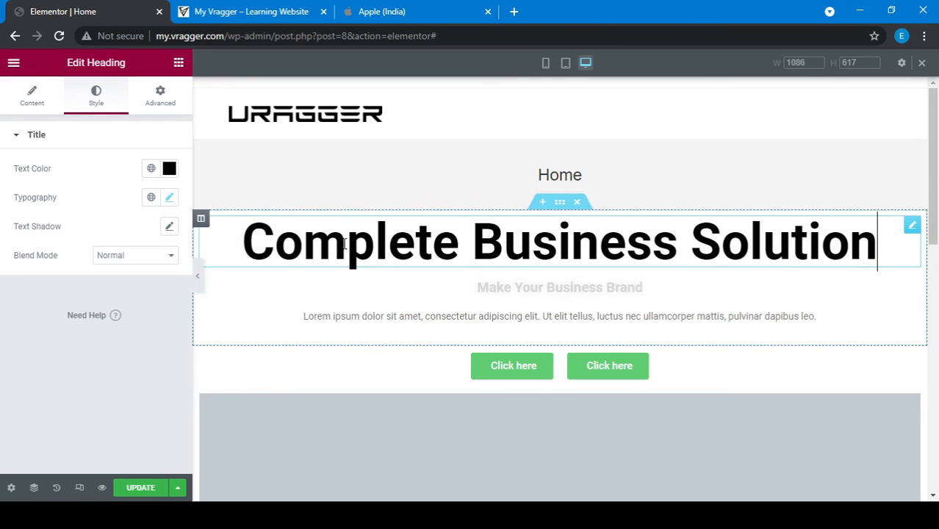
left_click(169, 226)
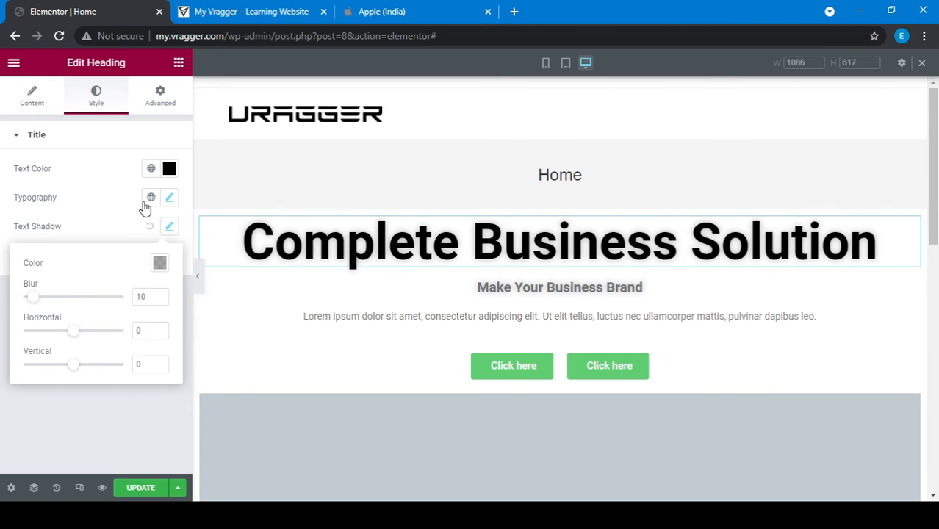
left_click(114, 193)
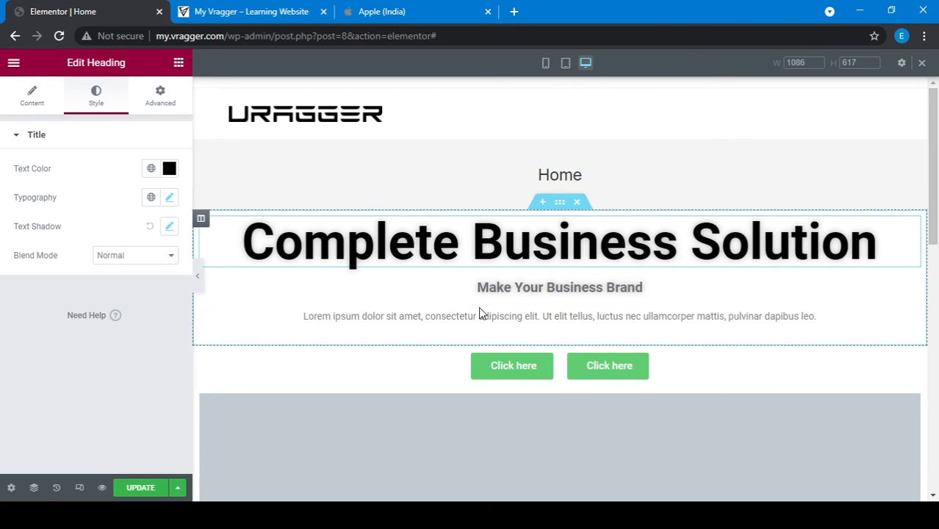
left_click(439, 315)
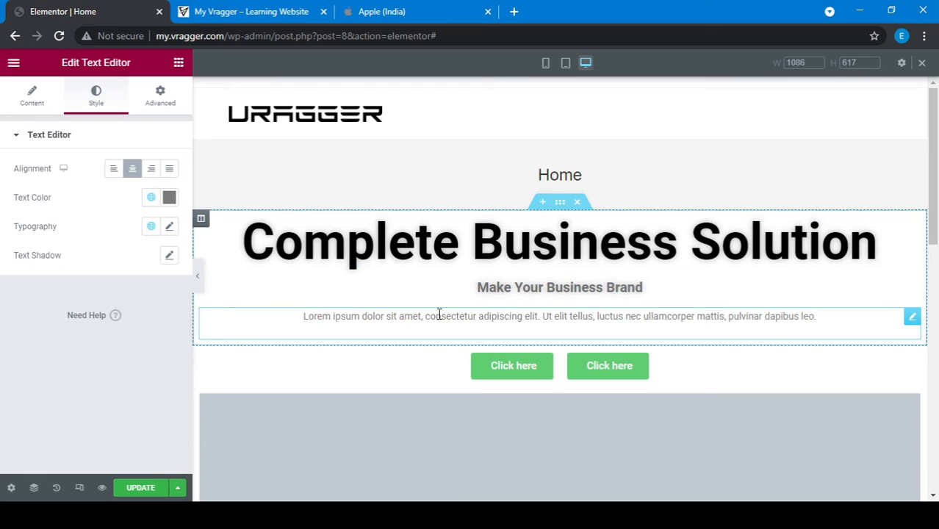
left_click(168, 256)
left_click(455, 319)
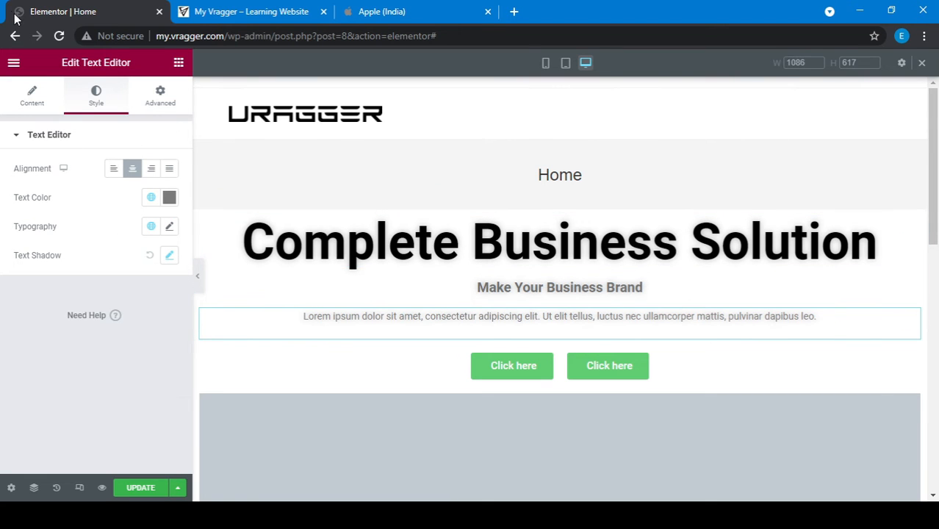
Step: Replace the placeholder paragraph below the headings with "Connect Your Business to the World"
left_click(22, 96)
left_click_drag(128, 324, 2, 204)
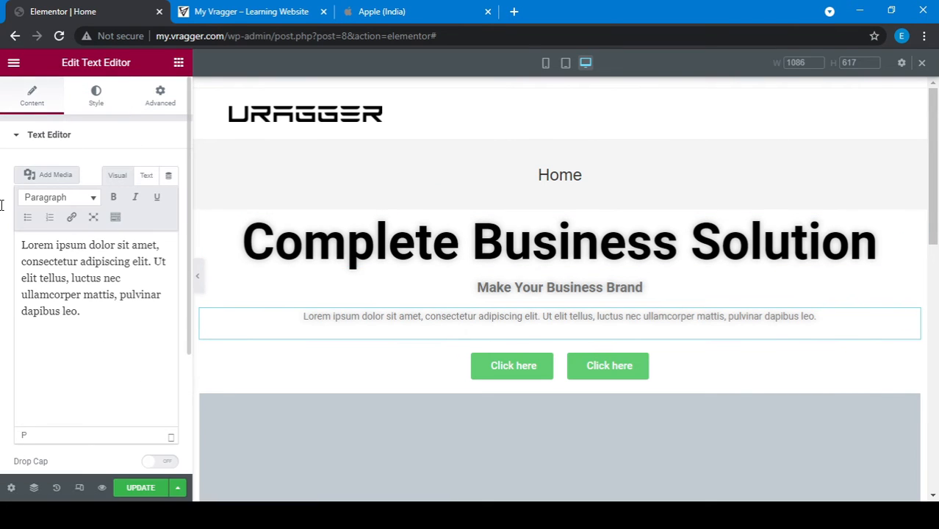
left_click_drag(81, 315, 12, 225)
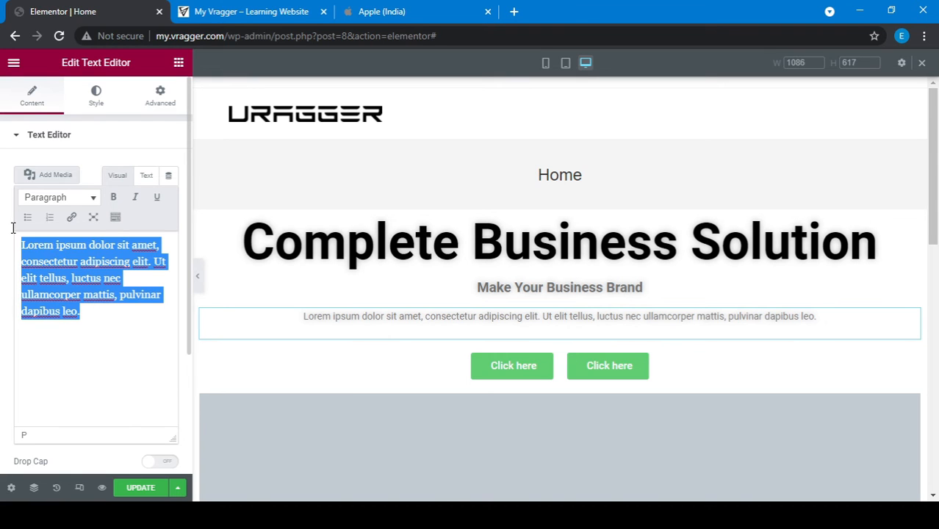
type("C")
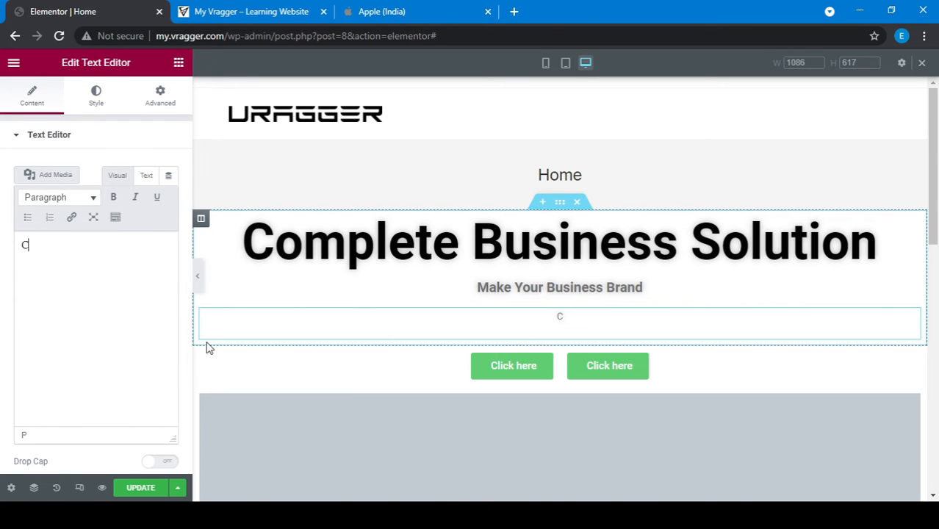
type("reate Your")
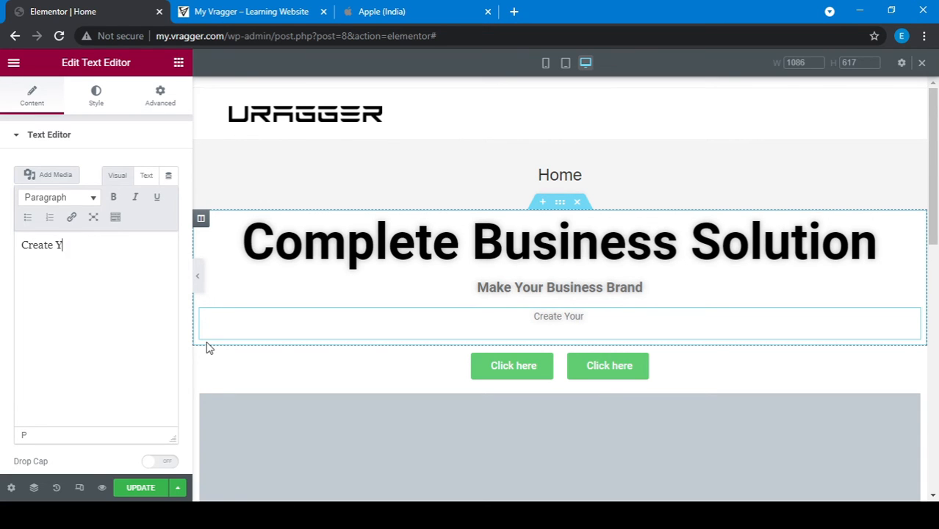
key("BackSpace")
key("BackSpace")
key("BackSpace")
key("BackSpace")
key("BackSpace")
key("BackSpace")
key("BackSpace")
key("BackSpace")
type("Conn")
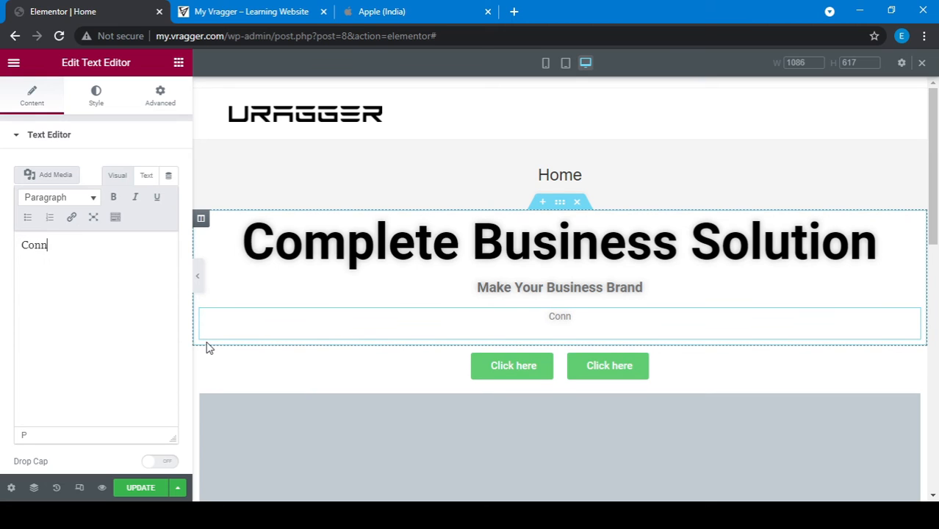
type("ect You")
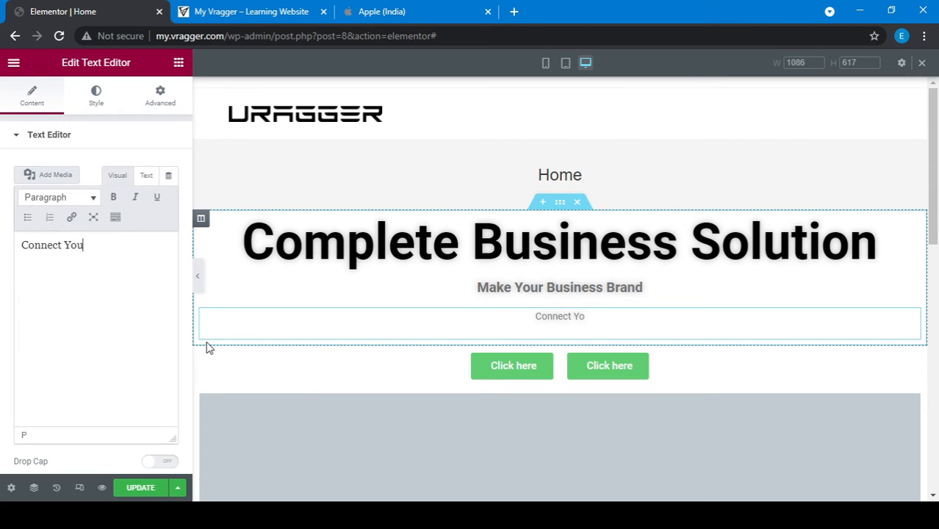
type("r Bui")
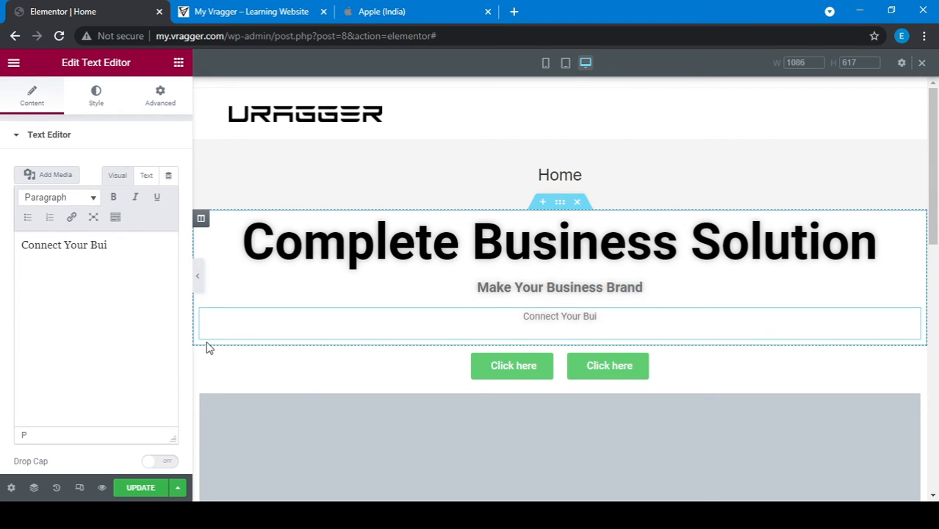
key("BackSpace")
type("sin")
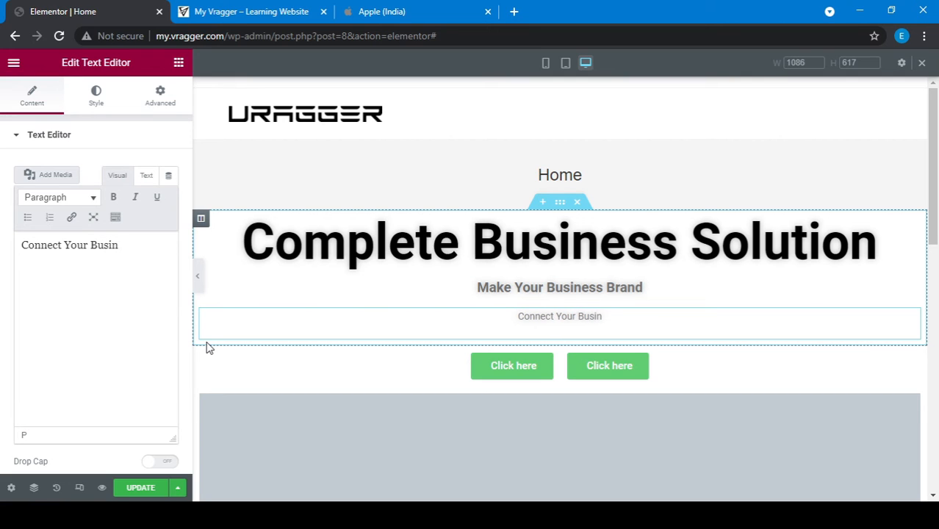
type("ess to ")
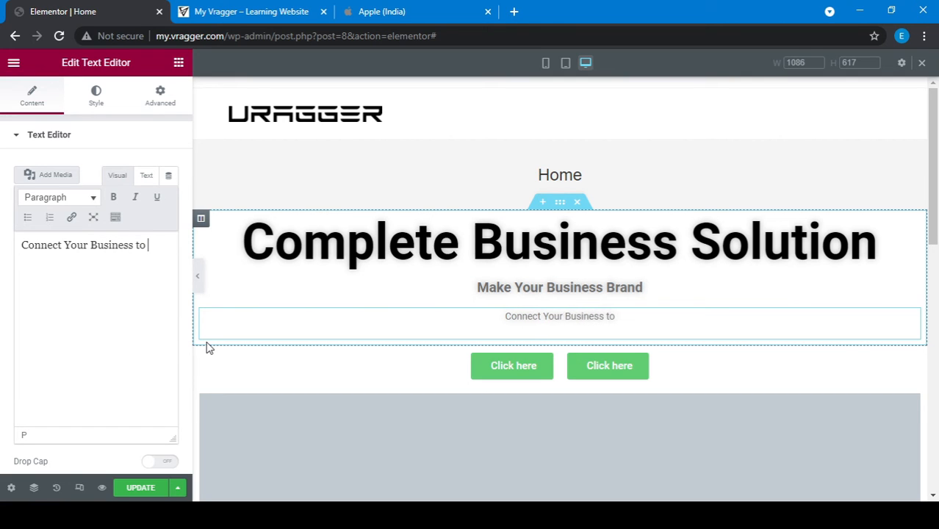
type("the World")
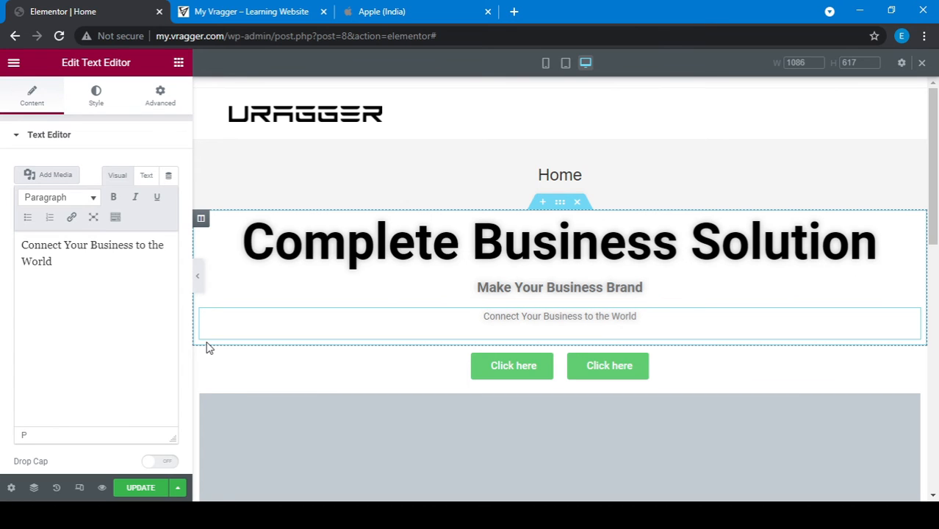
Step: Change the first green button's text to "Learn More", using the Apple (India) page's banner links as reference
left_click(547, 365)
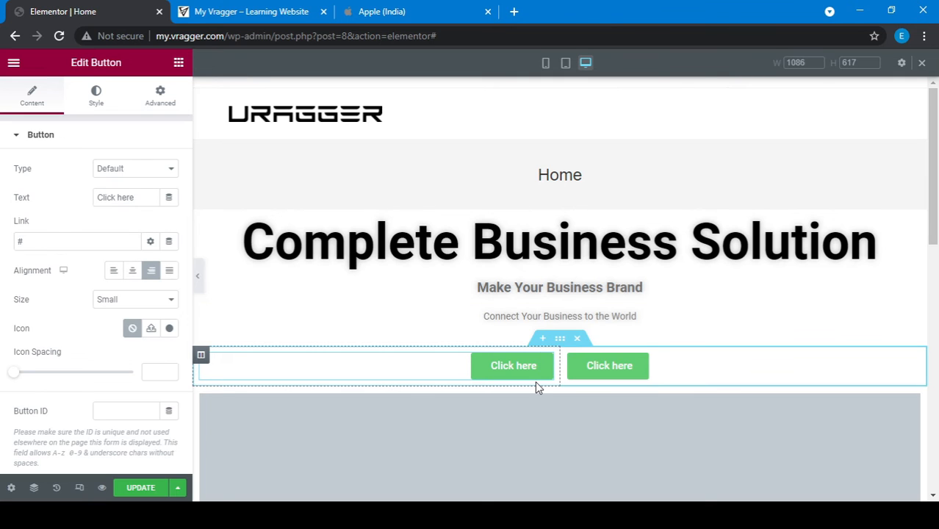
left_click(415, 11)
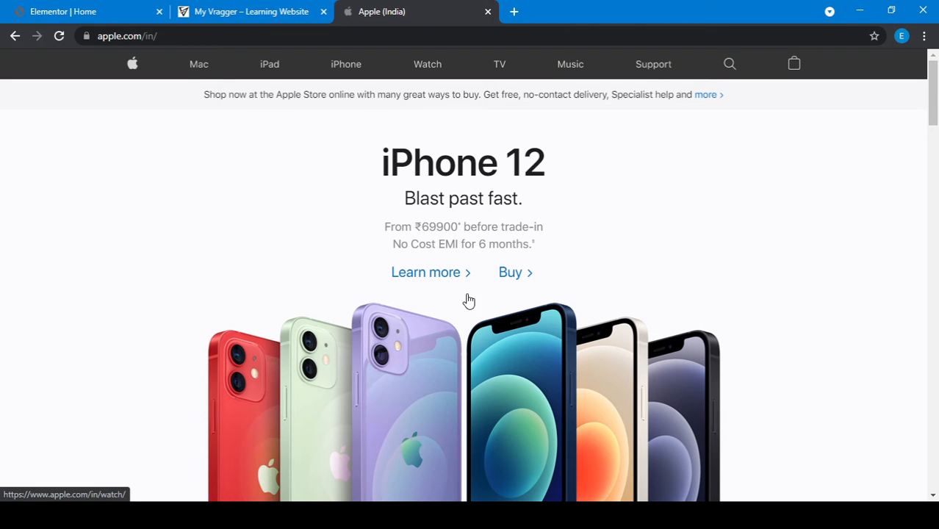
left_click(56, 10)
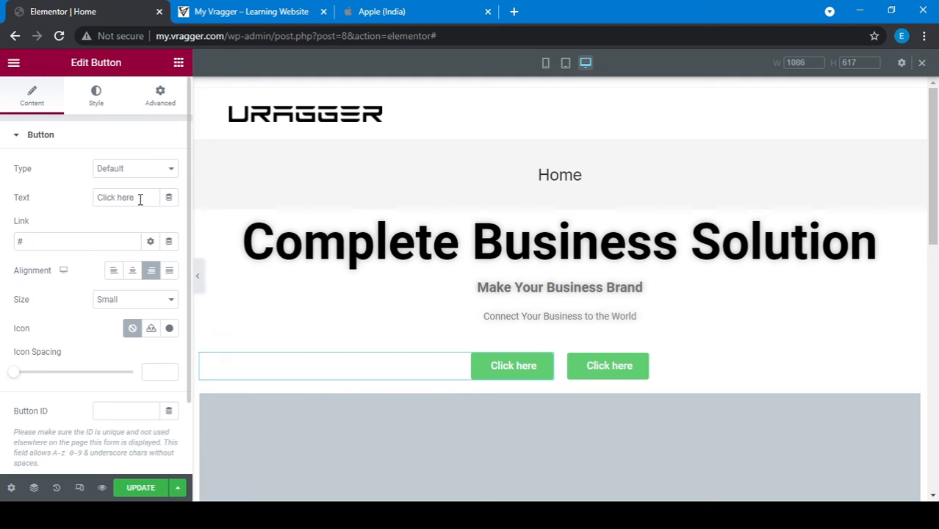
left_click_drag(141, 199, 2, 171)
type("Le")
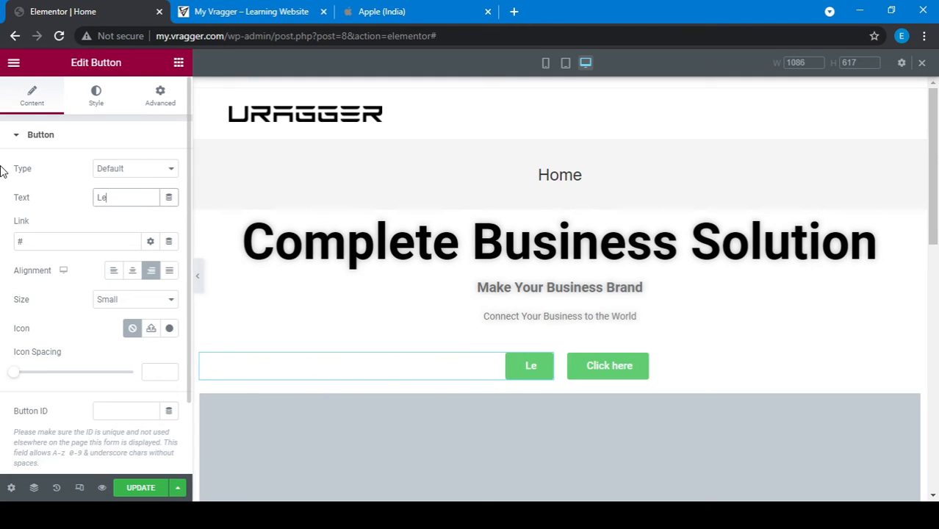
type("arn More")
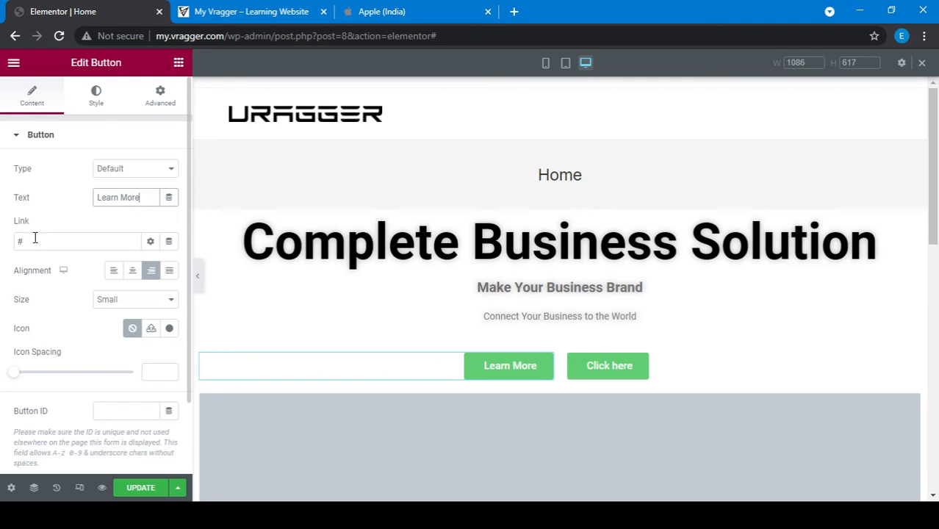
left_click(58, 240)
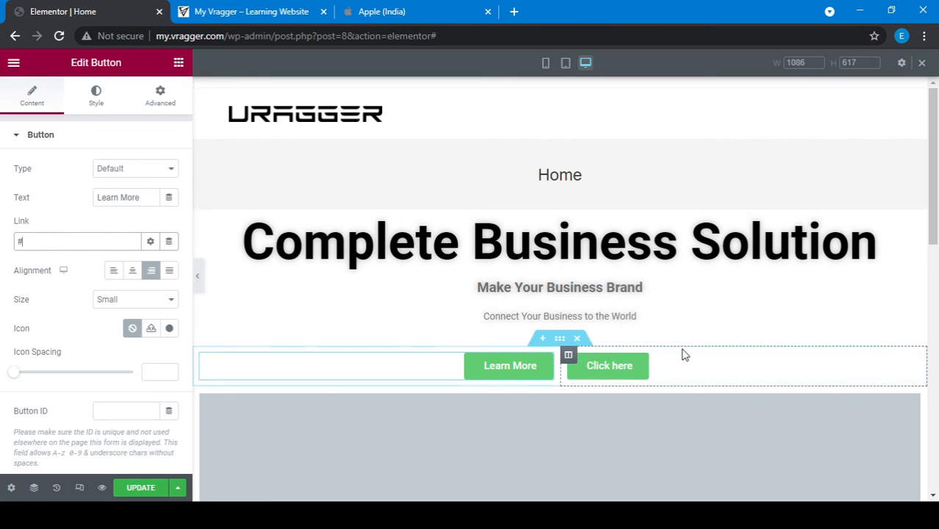
left_click(658, 365)
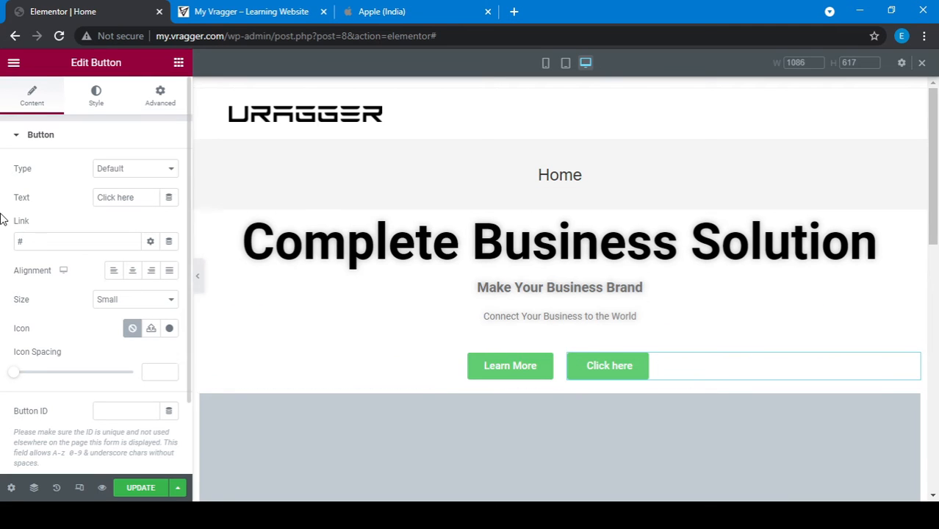
left_click(25, 238)
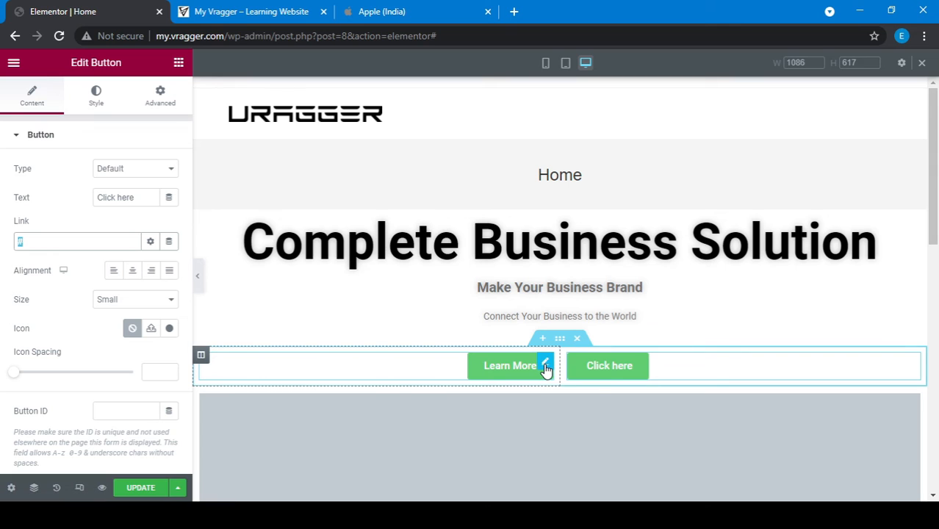
left_click(543, 367)
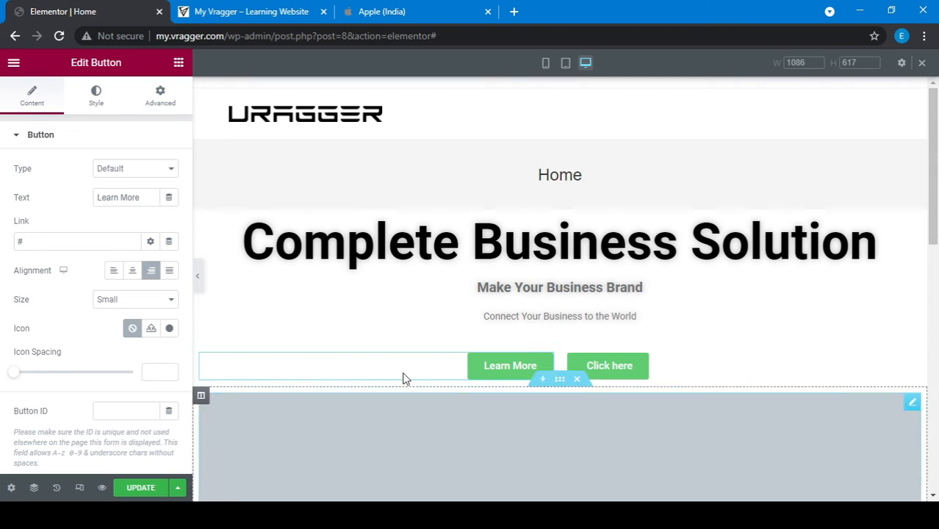
left_click(52, 243)
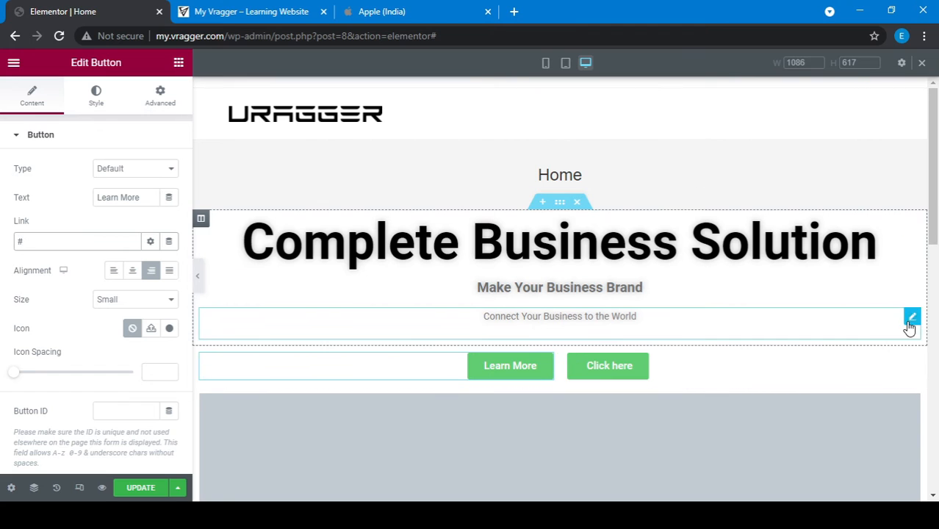
Step: Change the second button's text from the placeholder to "Buy Now"
left_click(911, 362)
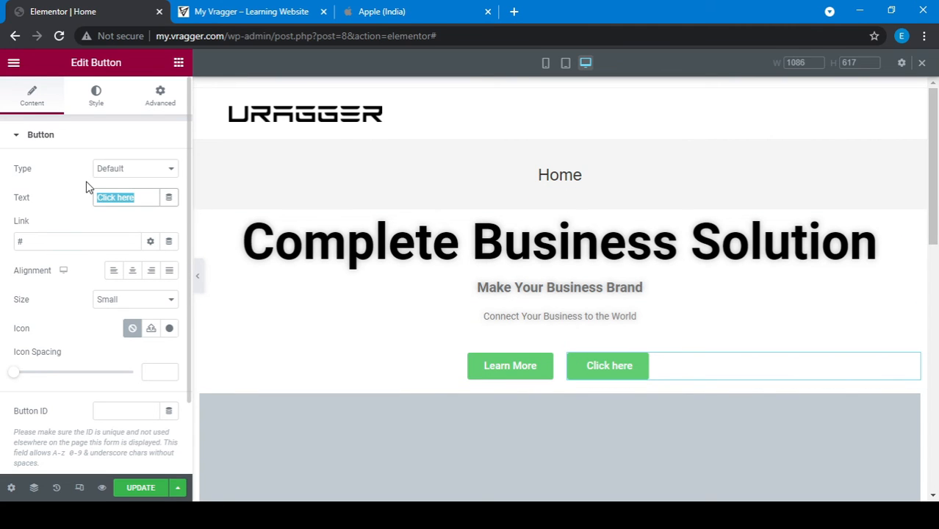
type("Buy Now")
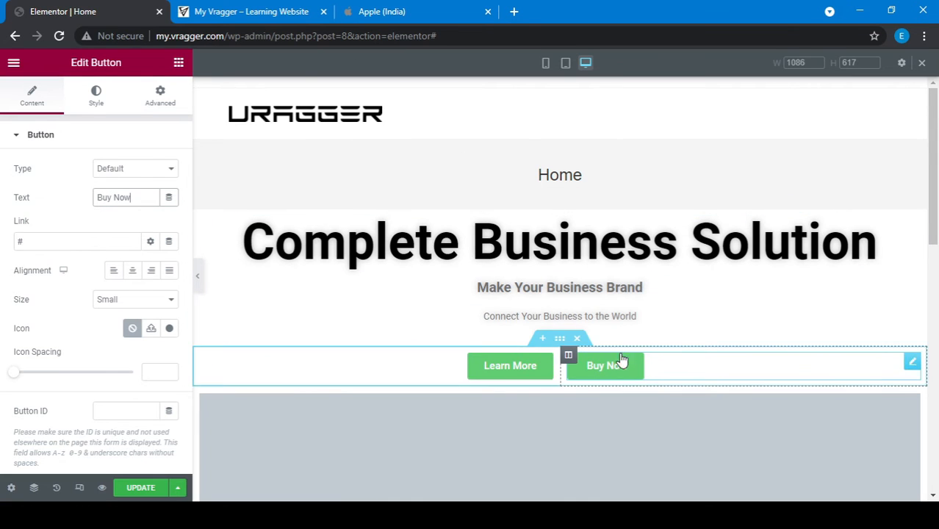
Step: Set the "Buy Now" button's background color to a mostly transparent light blue, #0ABFDD26
left_click(90, 103)
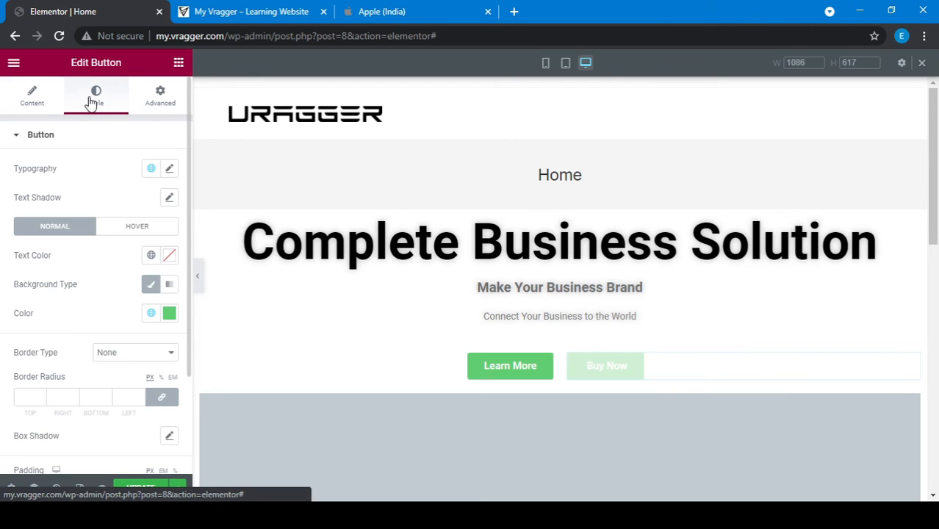
left_click(168, 315)
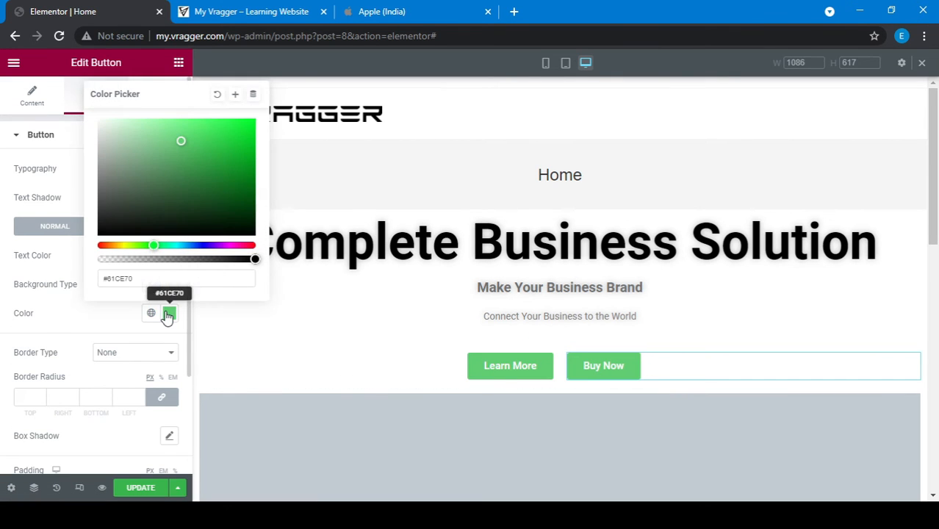
left_click_drag(254, 259, 129, 260)
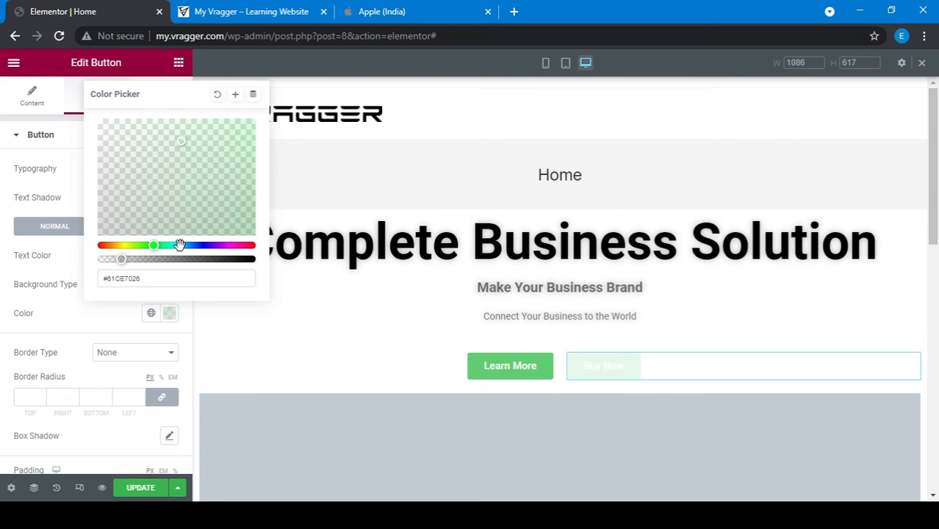
left_click_drag(216, 189, 248, 133)
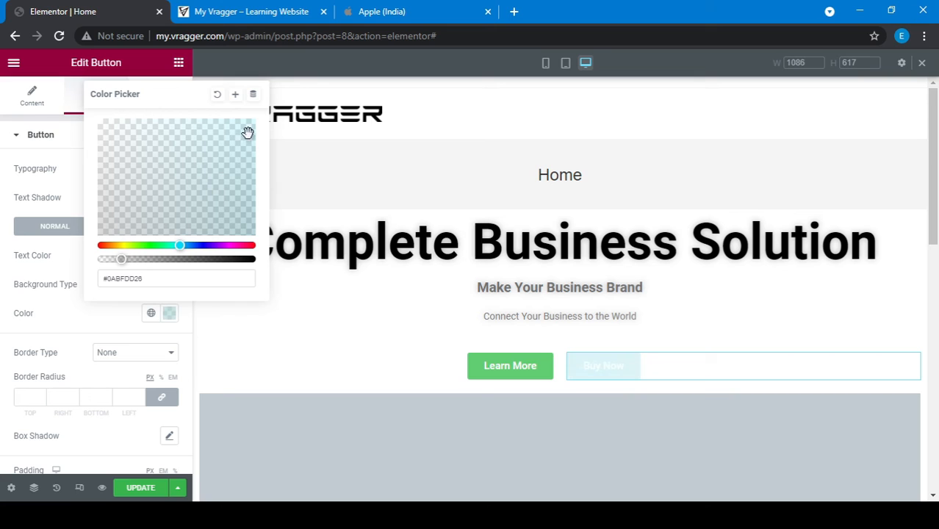
Step: Give the "Buy Now" button a 2 px border radius and a solid border 2 px wide on all sides
left_click(142, 358)
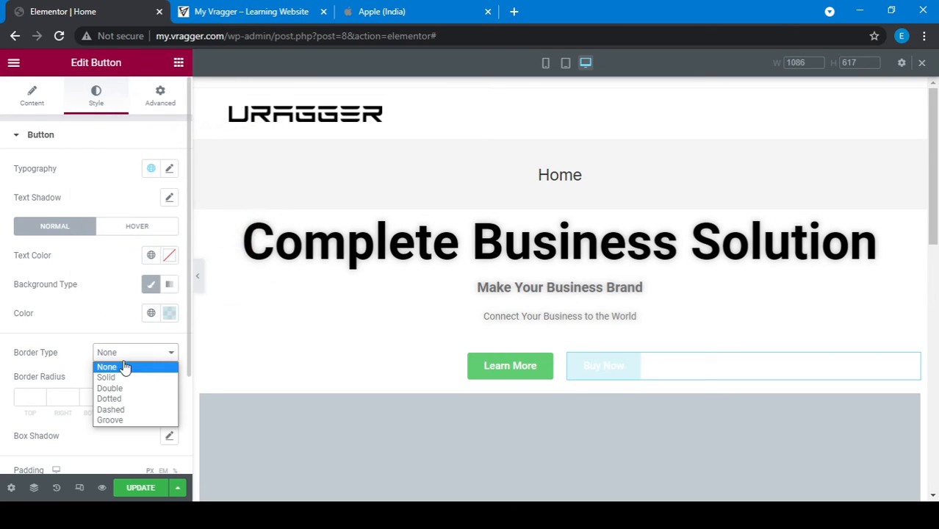
left_click(40, 396)
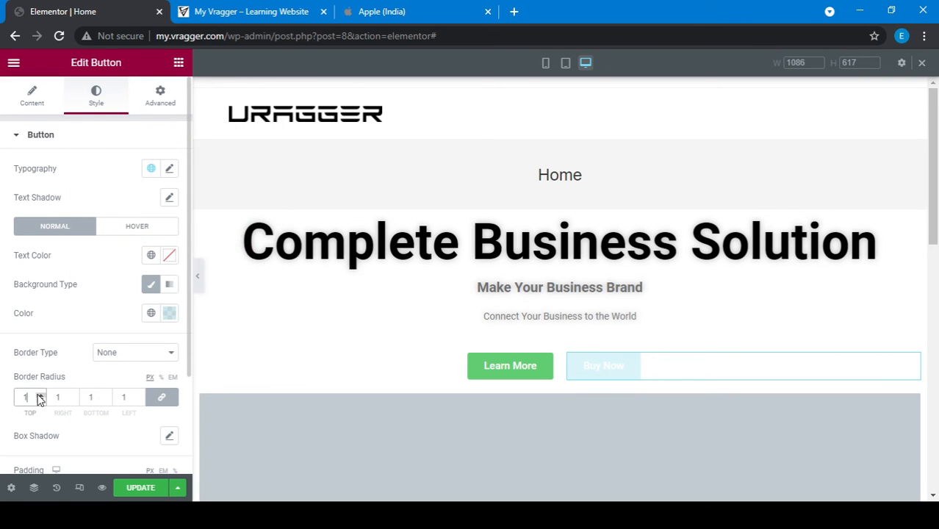
left_click(114, 363)
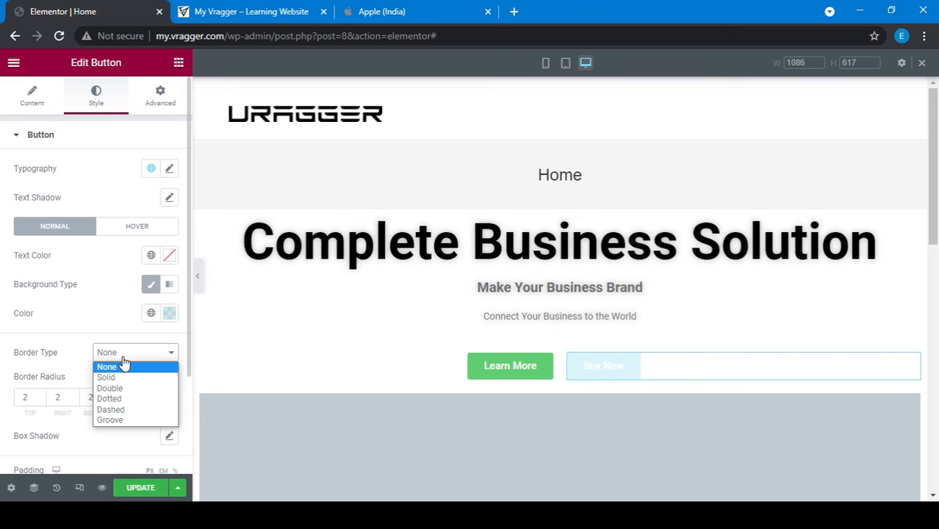
left_click(115, 378)
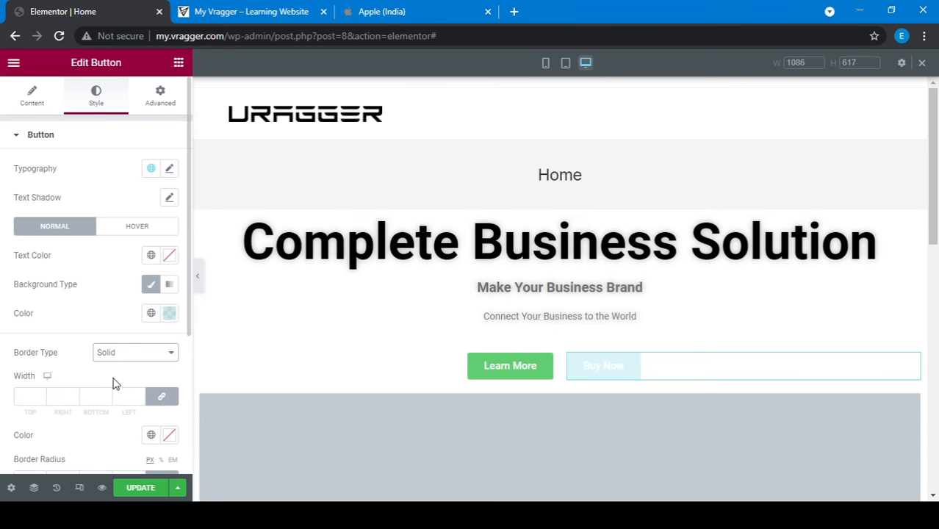
left_click(30, 401)
type("2")
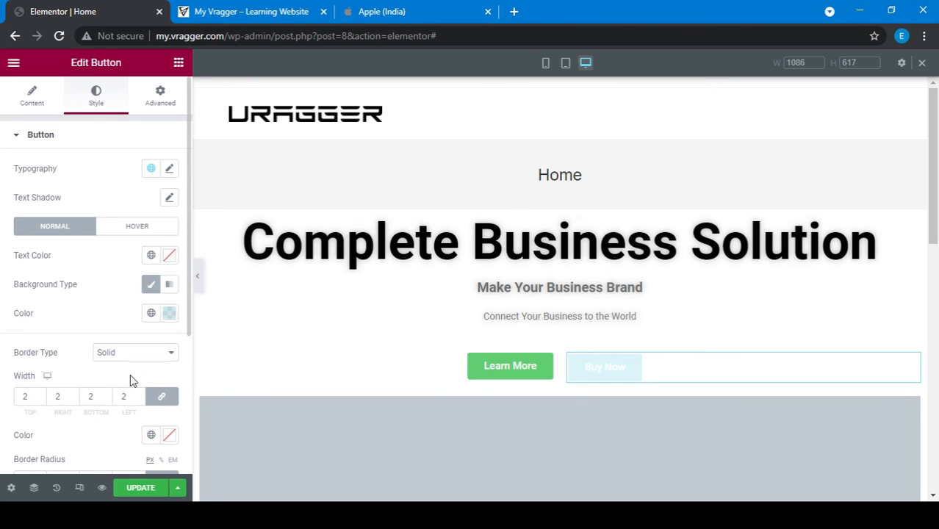
Step: Set the "Buy Now" button's border color to near-black, #0E0E0E
scroll(130, 373, "down", 1)
left_click(150, 368)
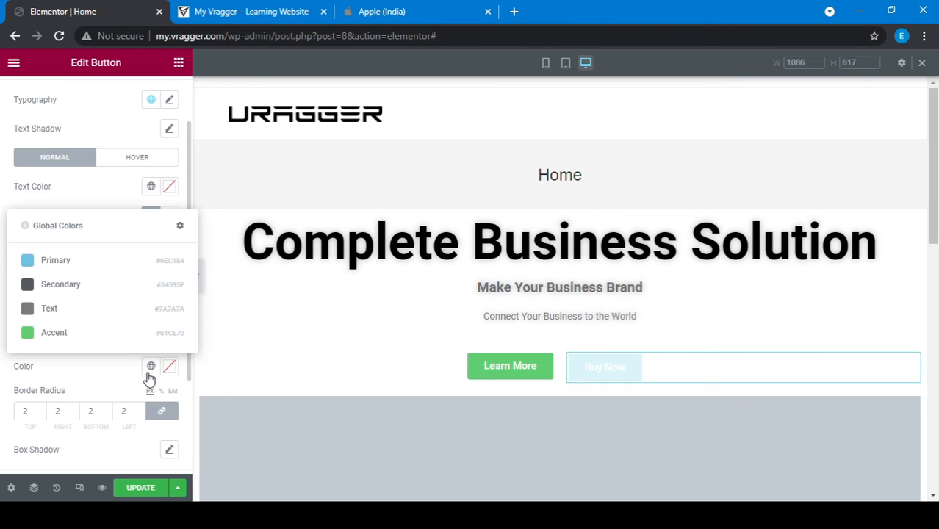
left_click(38, 296)
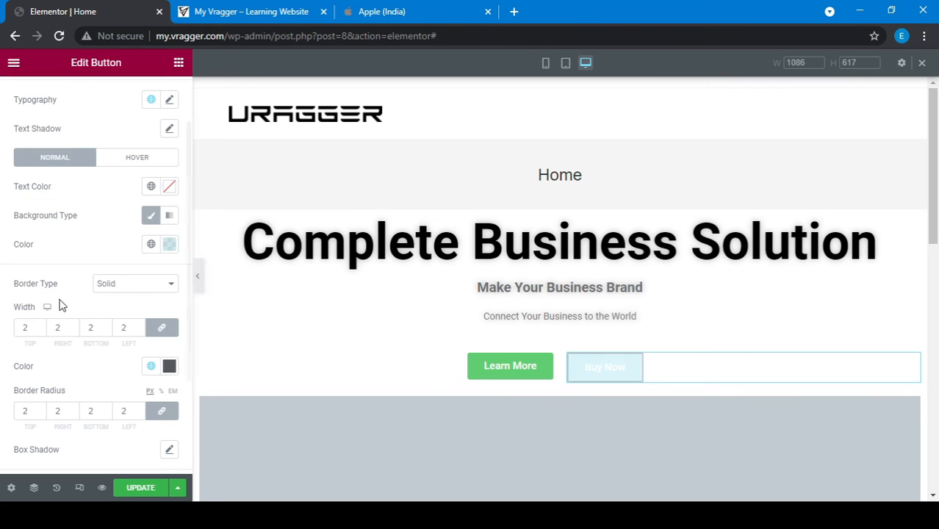
left_click(169, 366)
left_click_drag(203, 258, 71, 289)
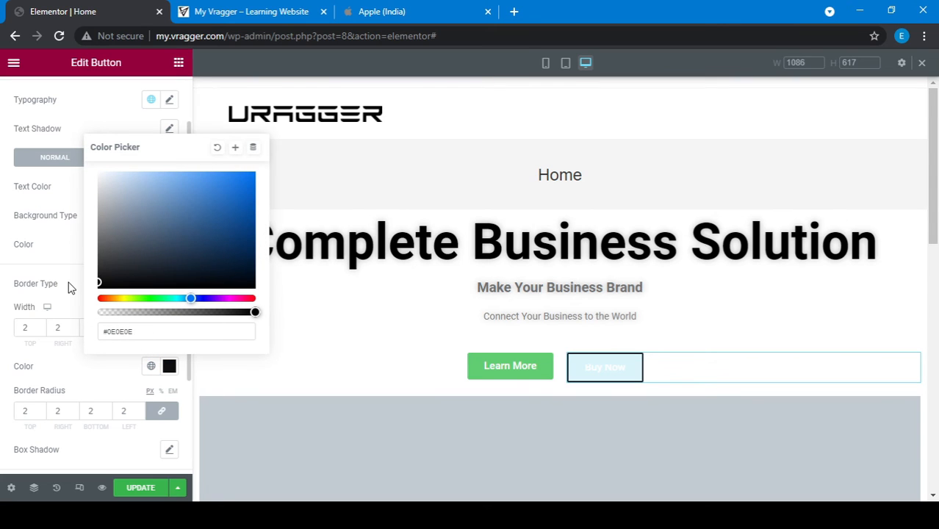
left_click(106, 377)
Step: Add the default box shadow to the "Buy Now" button
scroll(156, 391, "down", 2)
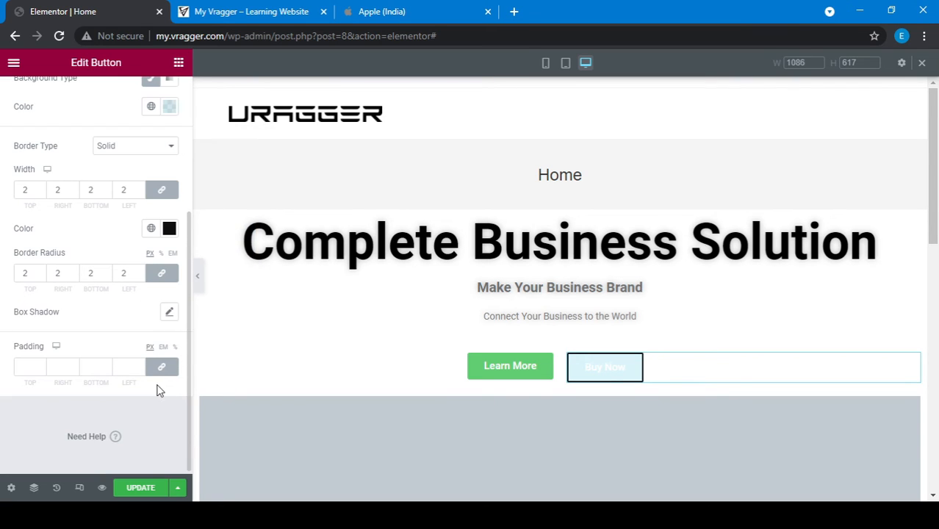
left_click(167, 314)
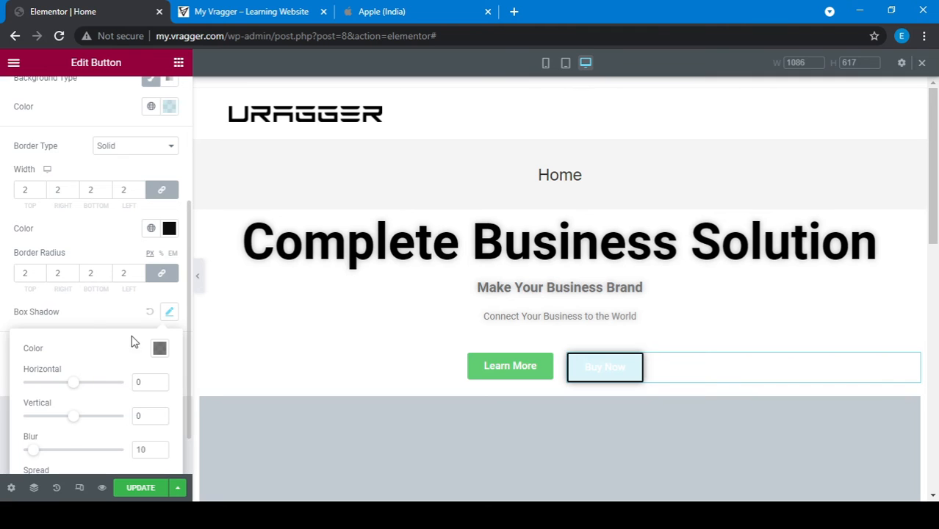
left_click(133, 316)
scroll(56, 288, "up", 1)
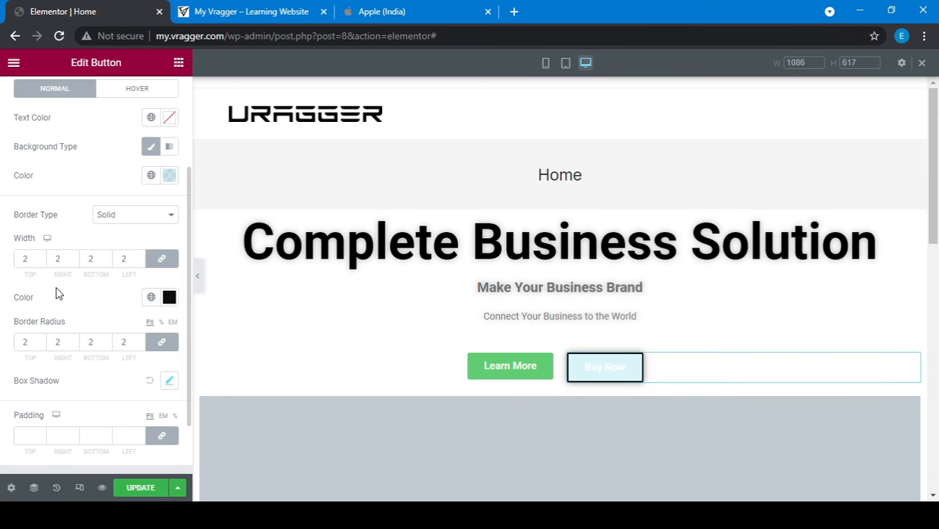
scroll(56, 288, "up", 2)
left_click(169, 169)
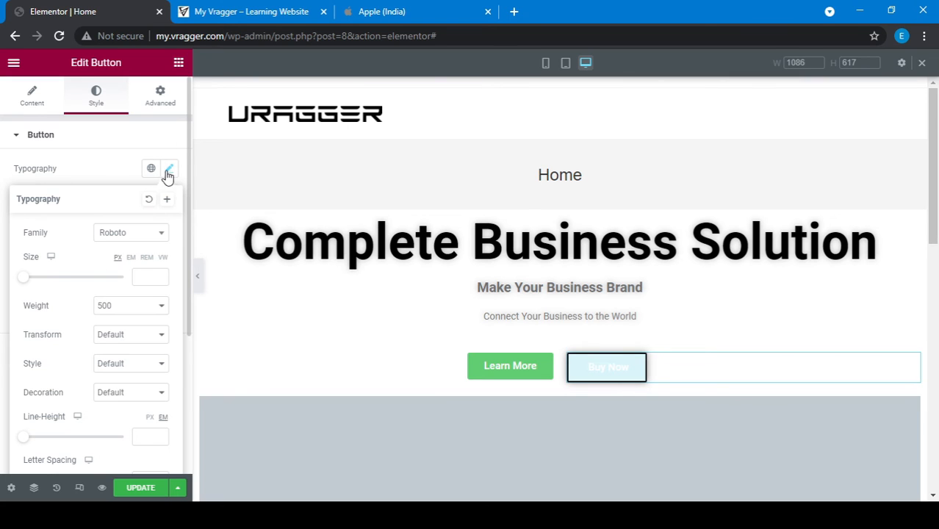
left_click(109, 167)
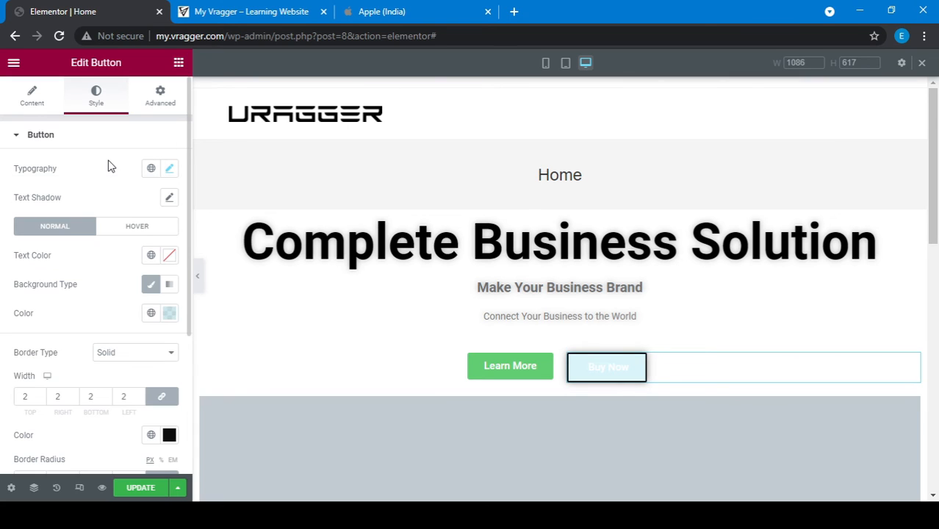
Step: Add a text shadow to the "Buy Now" button and set its color to rgba(16, 16, 16, 0.92)
left_click(170, 198)
left_click(158, 234)
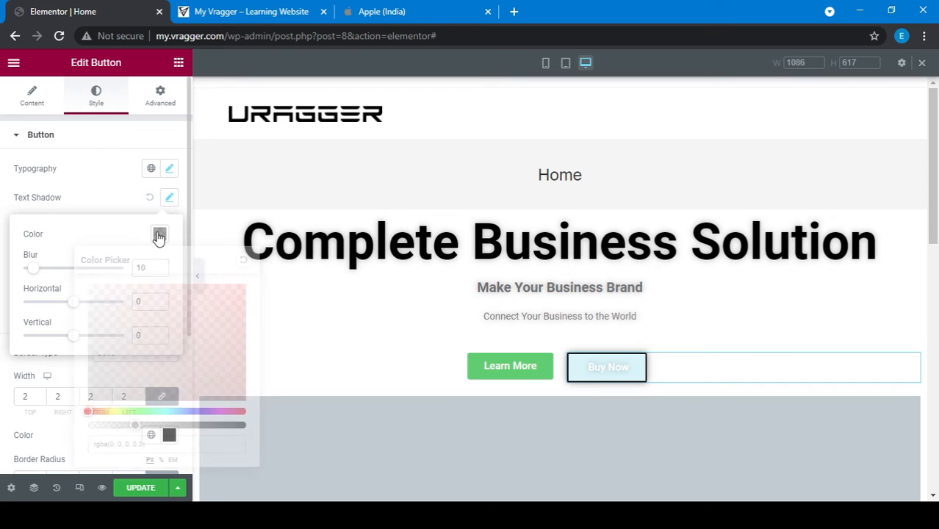
left_click(139, 342)
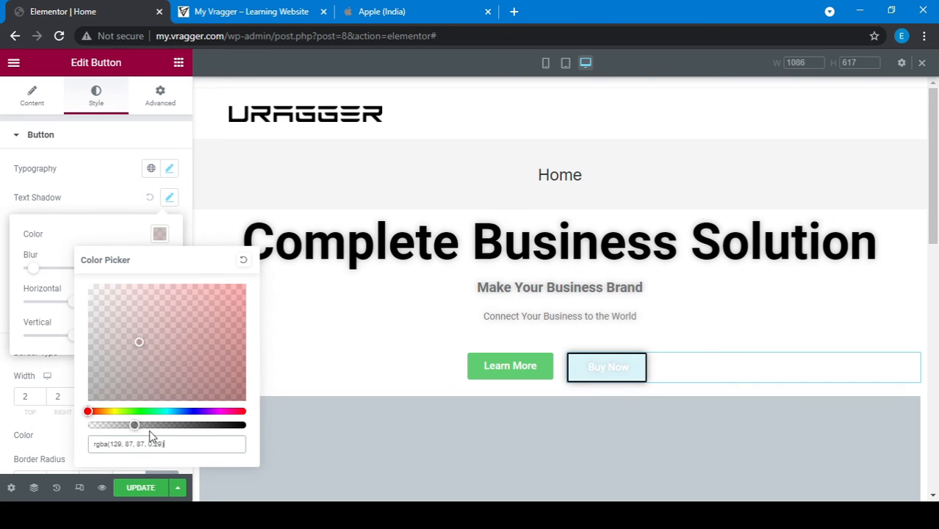
left_click_drag(149, 429, 270, 431)
left_click(98, 349)
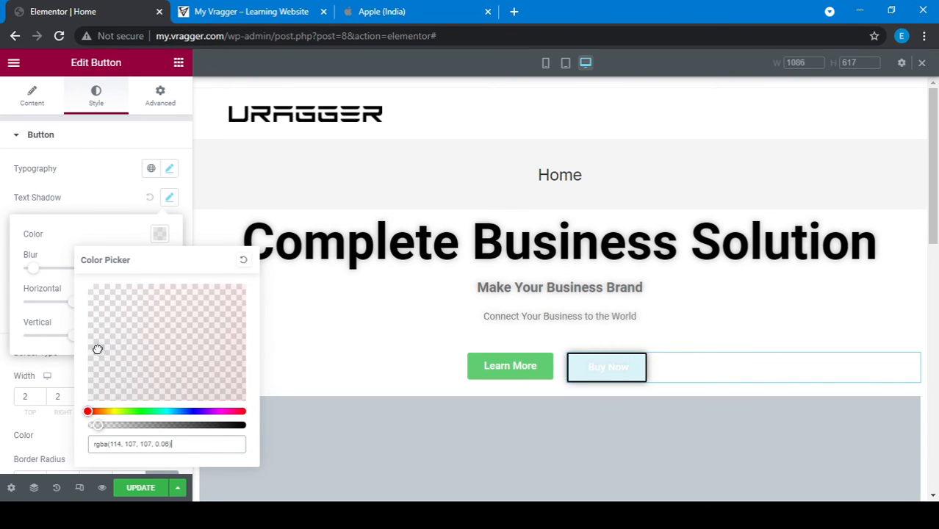
left_click_drag(98, 350, 79, 396)
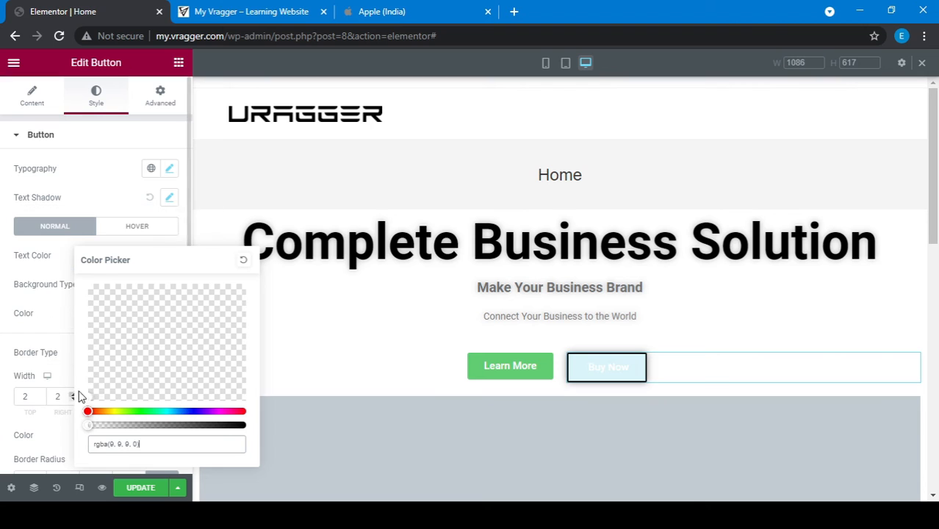
left_click(229, 426)
left_click_drag(131, 361, 88, 394)
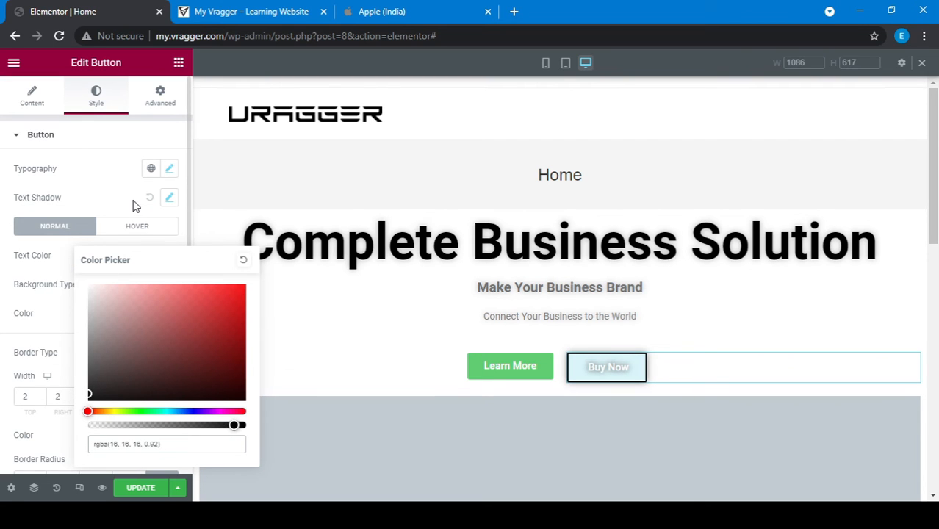
left_click(84, 191)
left_click(171, 169)
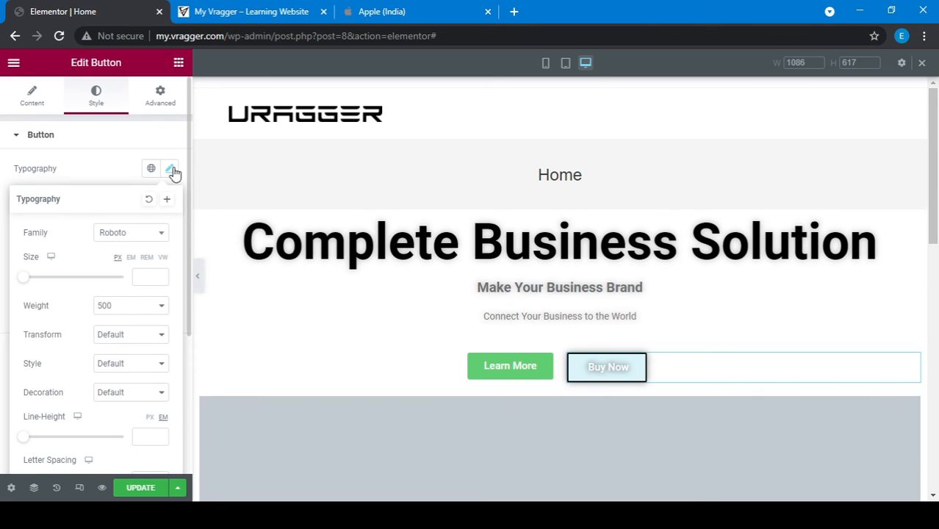
scroll(119, 304, "down", 3)
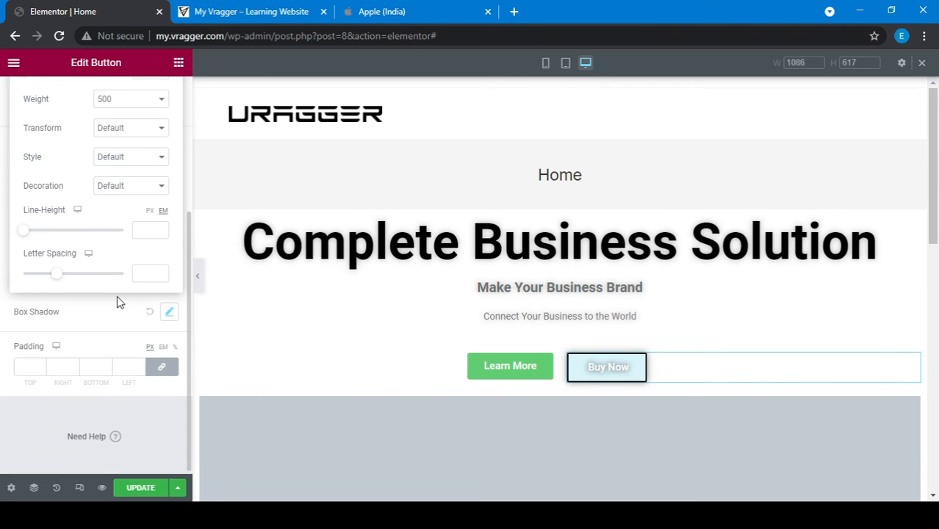
scroll(119, 303, "up", 3)
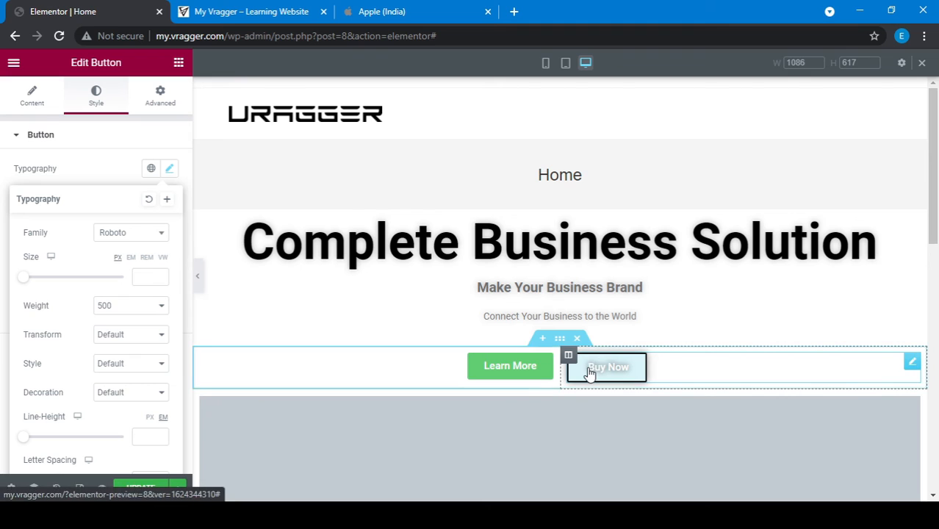
left_click(106, 169)
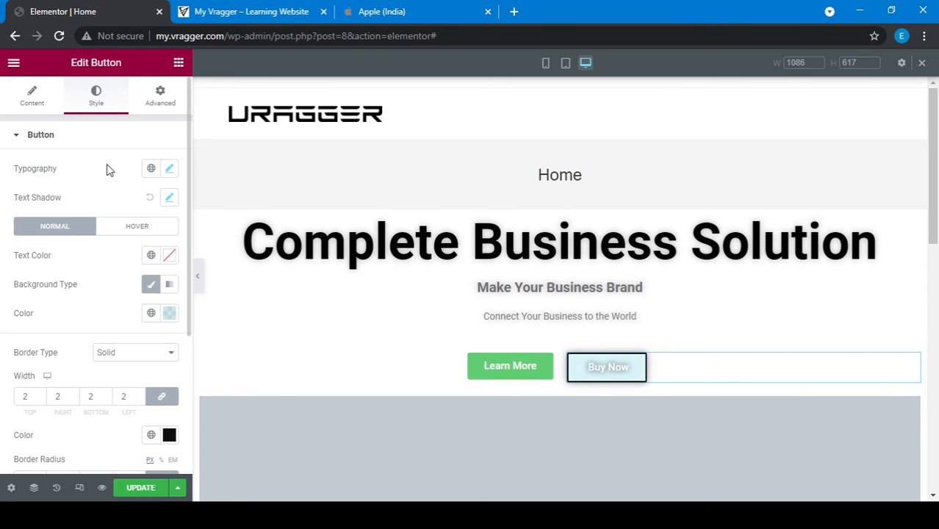
Step: Set the "Buy Now" button's alignment to left within its column
left_click(29, 102)
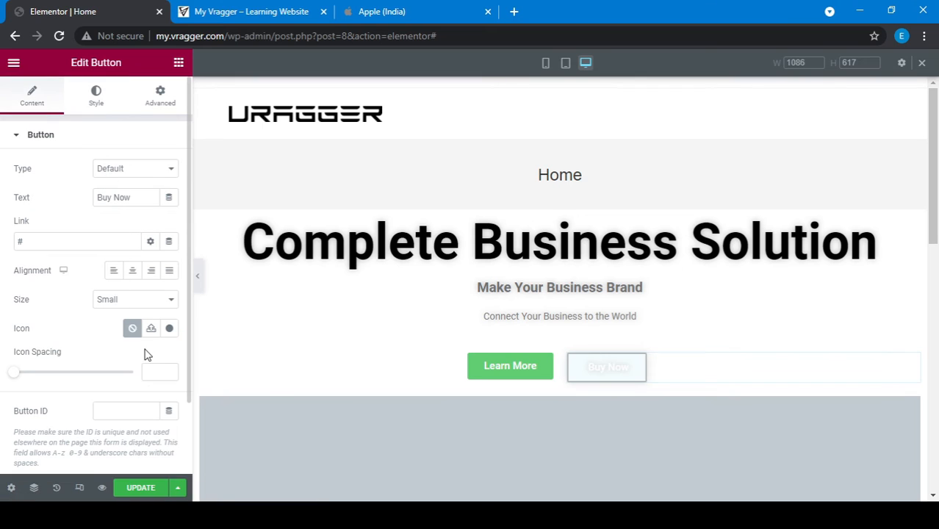
left_click(129, 273)
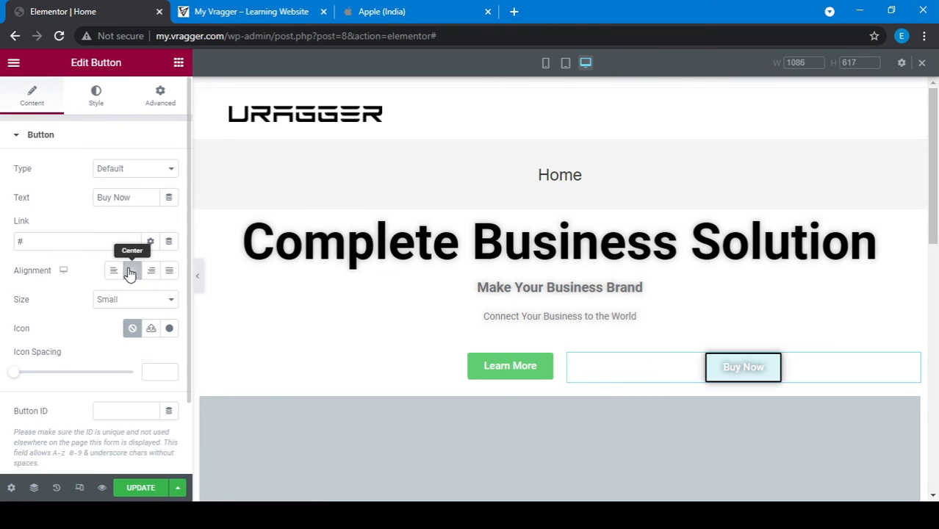
left_click(115, 271)
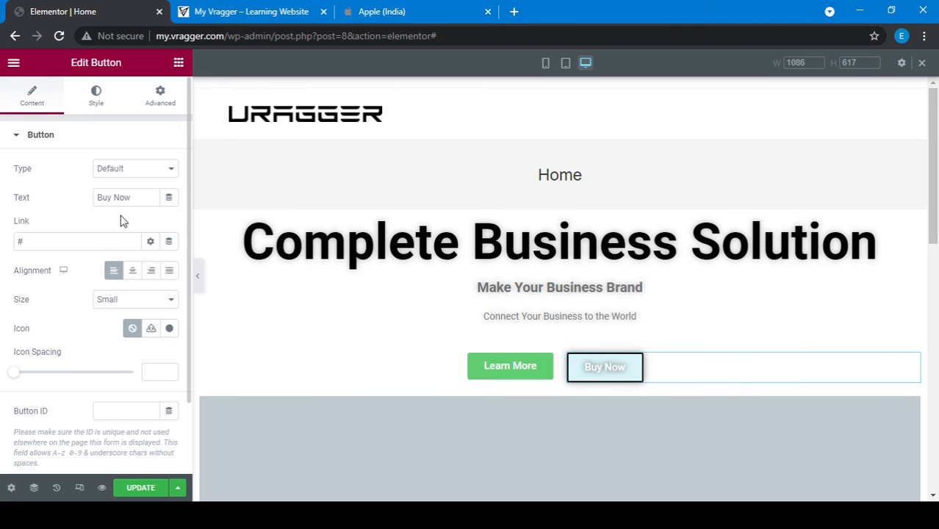
Step: Change the "Buy Now" button's background color to nearly opaque black, #000000FA
left_click(105, 105)
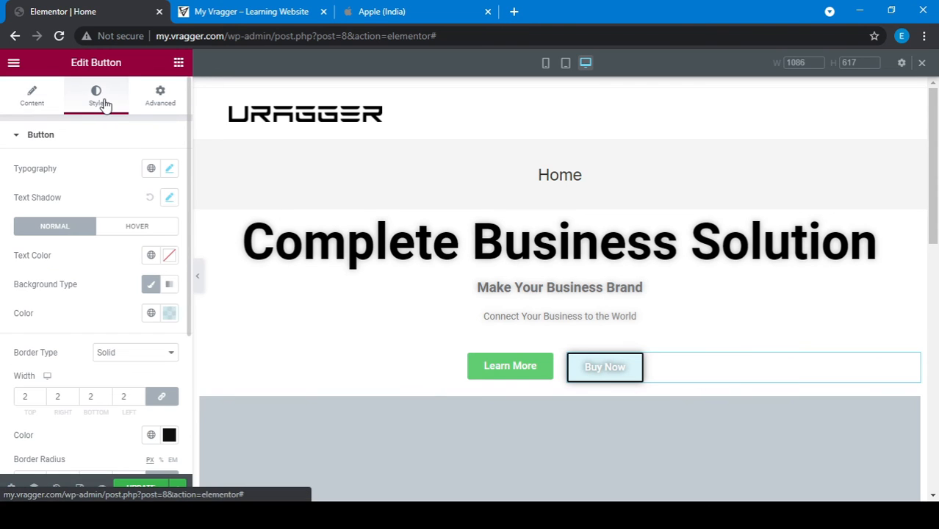
left_click(169, 313)
type("#00000026")
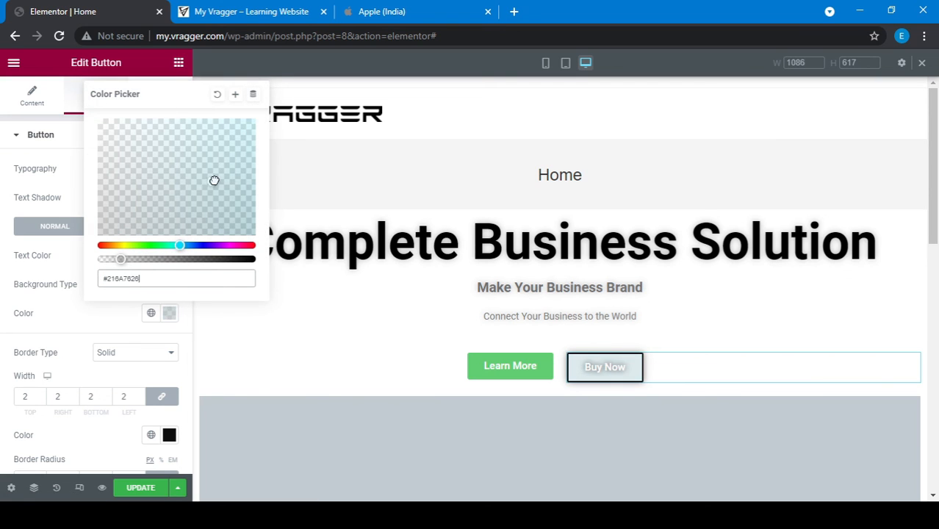
left_click(214, 189)
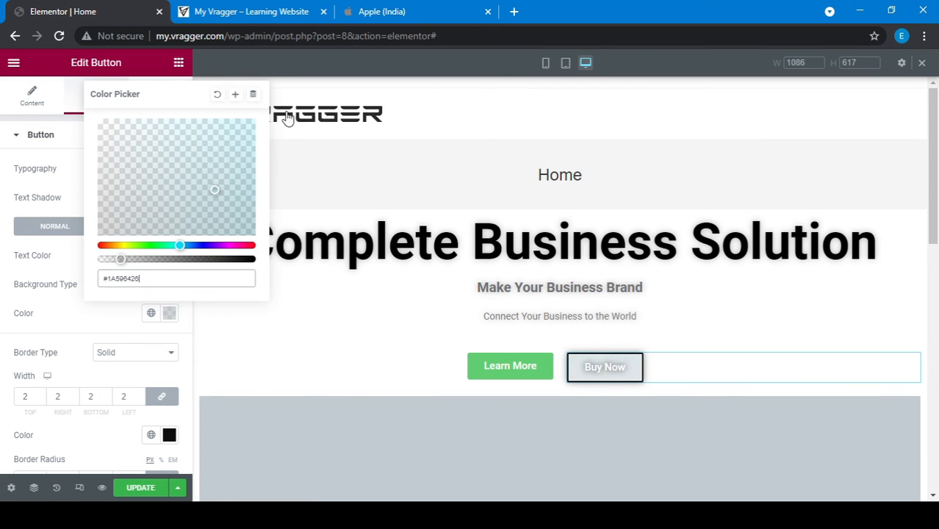
left_click(108, 327)
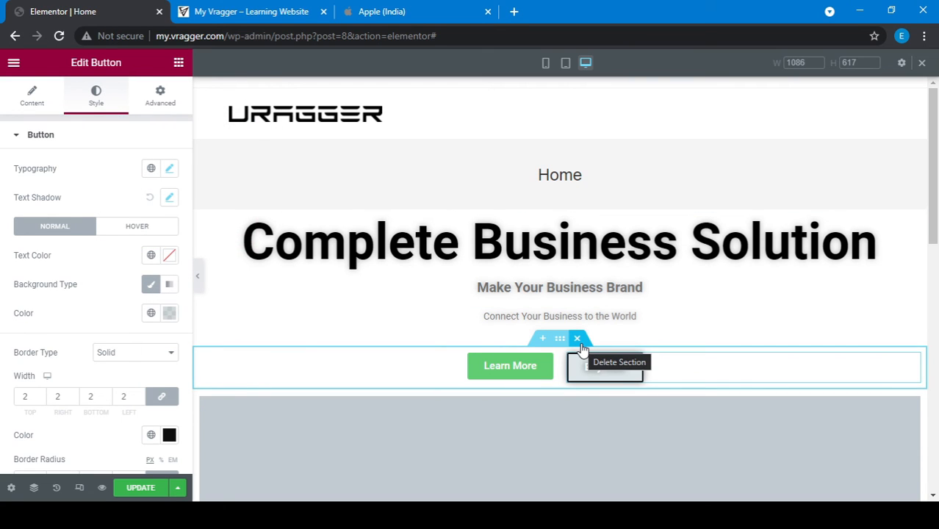
left_click(169, 315)
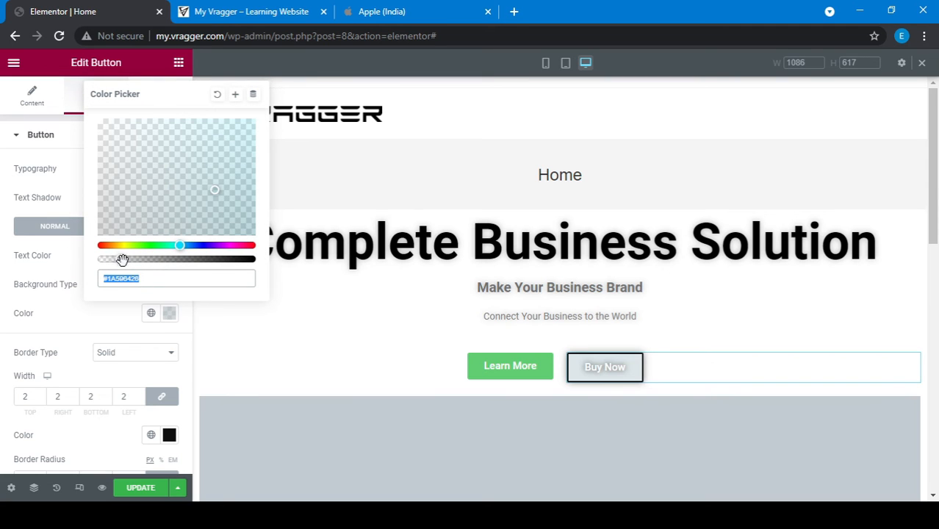
left_click_drag(122, 259, 252, 253)
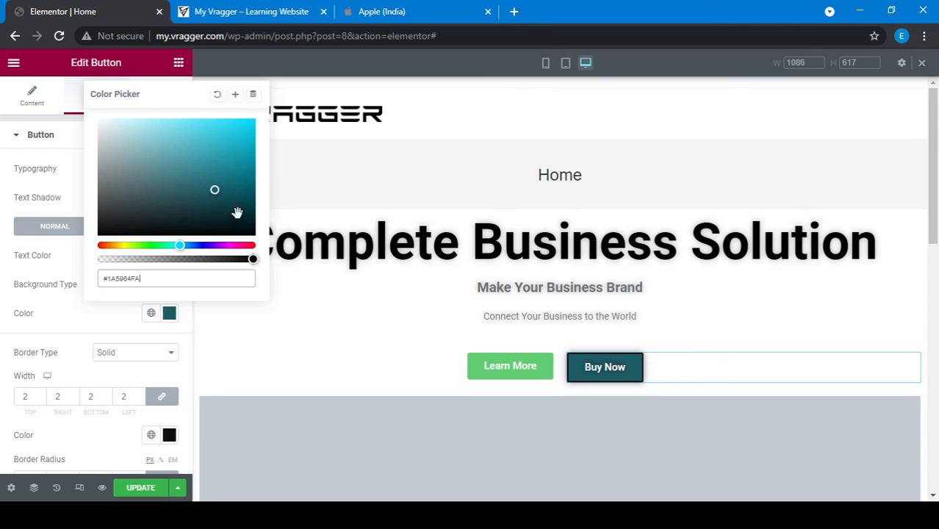
left_click_drag(237, 213, 302, 287)
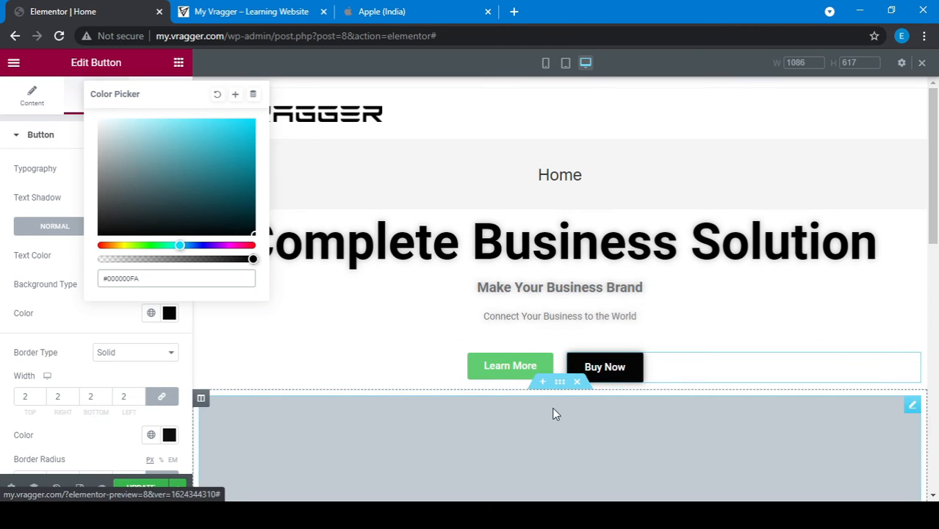
left_click(103, 332)
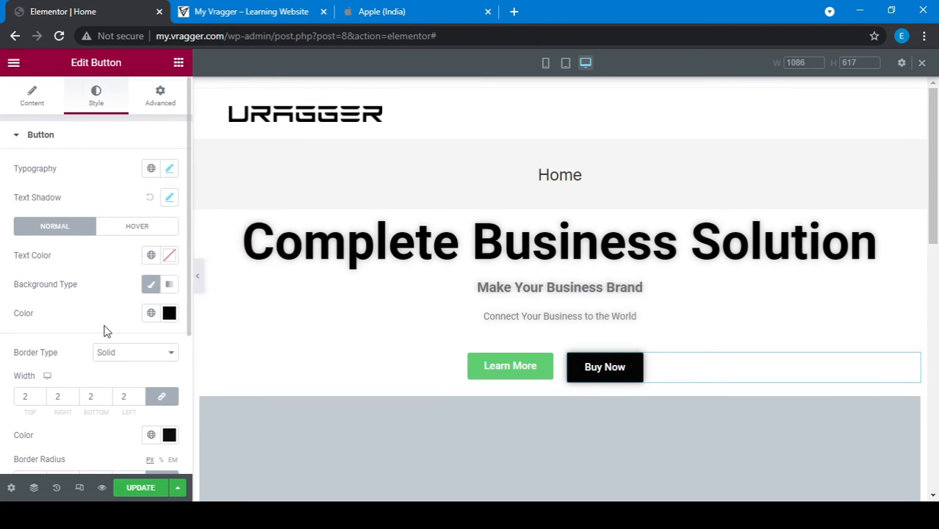
Step: Update the page and reload the live site to check the restyled "Buy Now" button
scroll(97, 373, "down", 1)
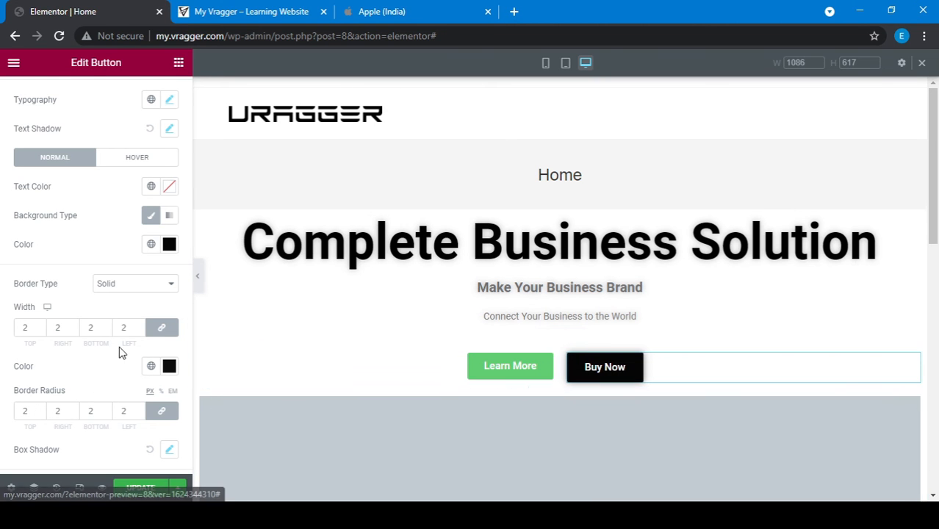
scroll(121, 352, "down", 2)
scroll(76, 387, "up", 3)
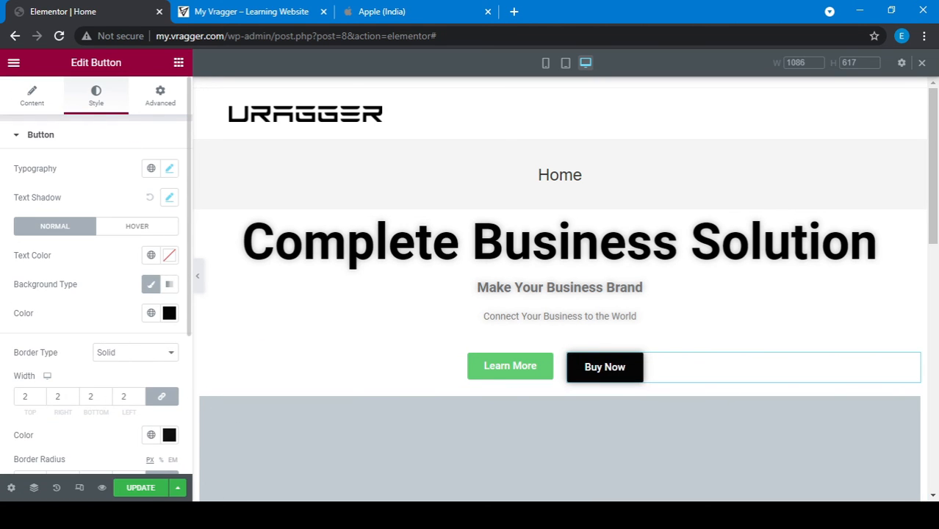
left_click(136, 487)
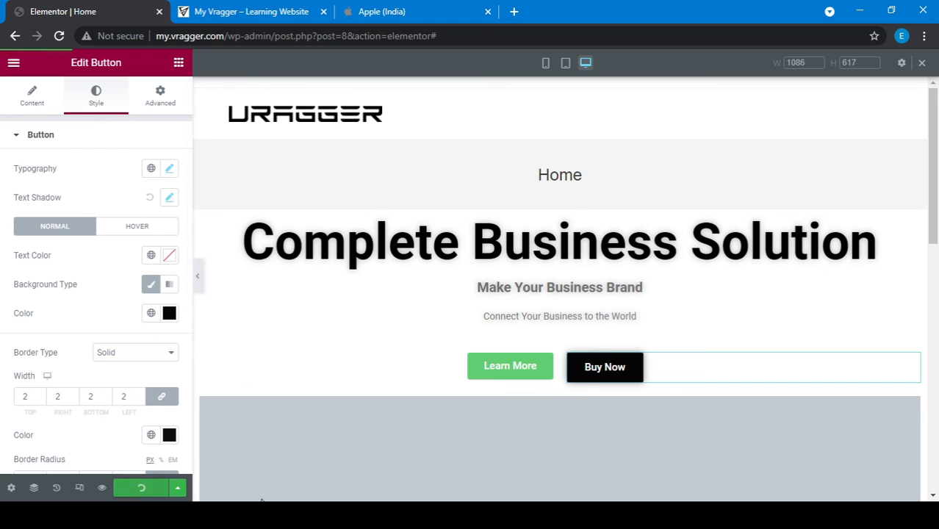
left_click(270, 7)
left_click(58, 36)
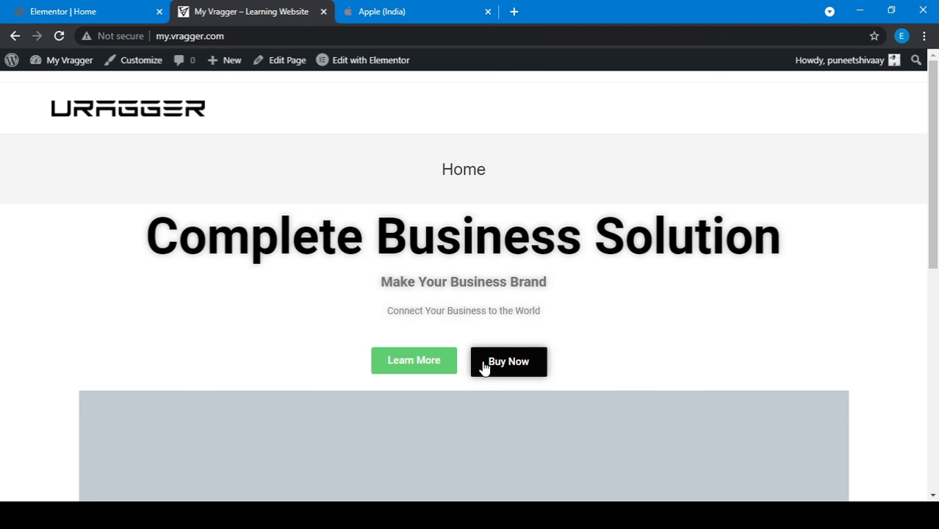
Step: Return to the Elementor editor, copy the "Buy Now" button, and paste its style onto the "Learn More" button
left_click(105, 9)
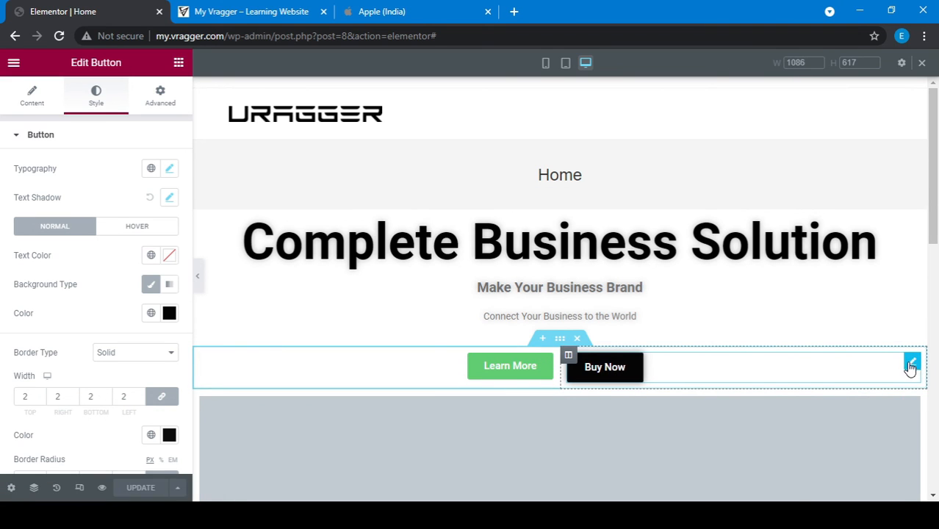
right_click(910, 367)
left_click(880, 273)
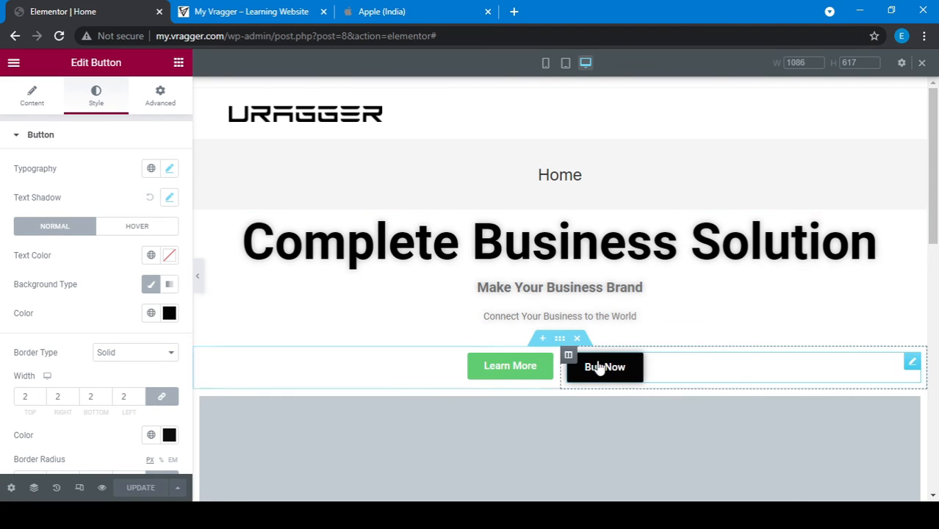
right_click(547, 370)
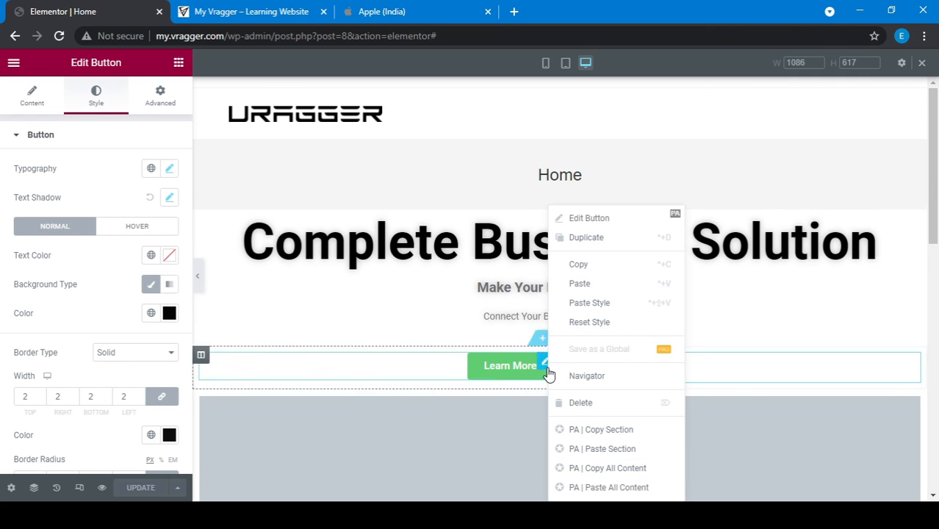
left_click(590, 303)
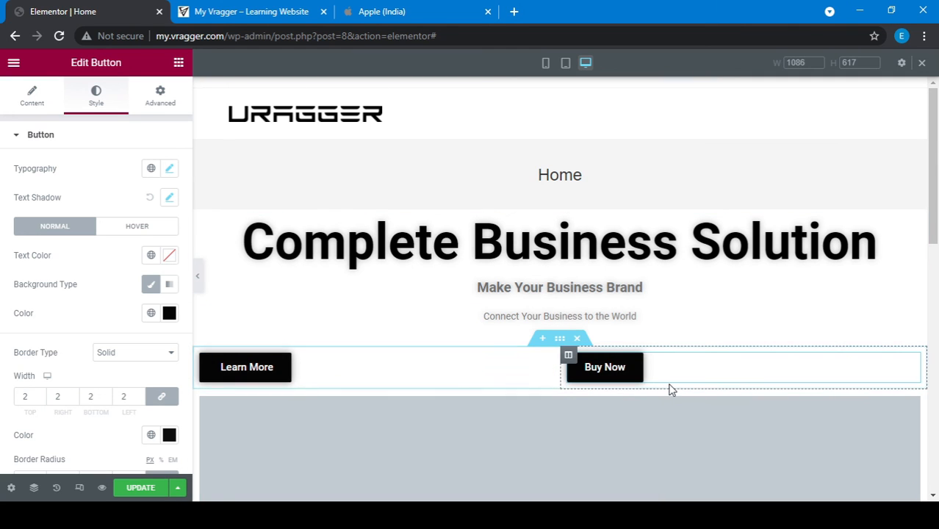
Step: Right-align the "Learn More" button within its column and update the page
left_click(287, 381)
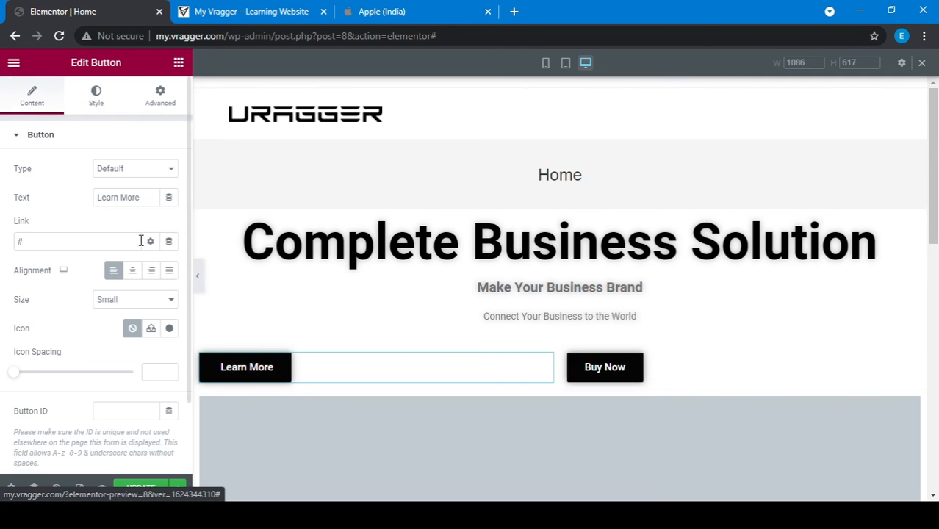
left_click(151, 270)
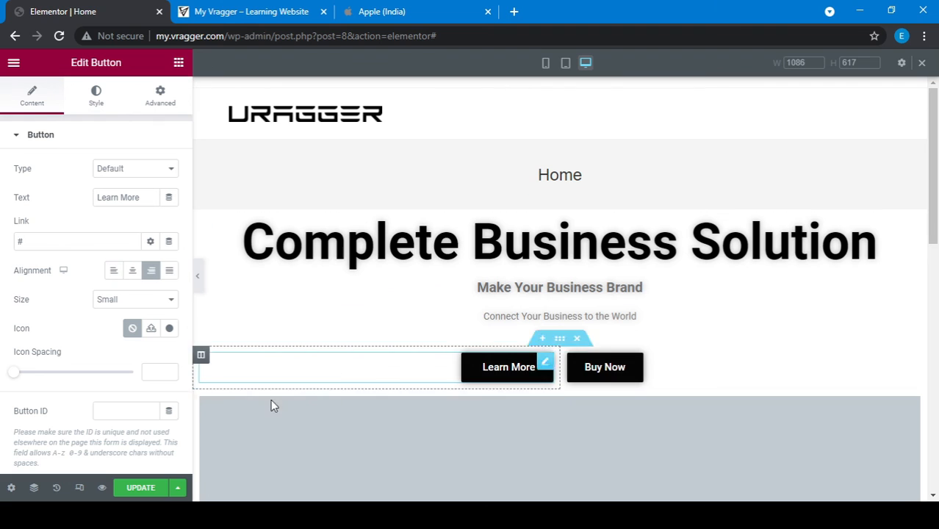
left_click(142, 487)
Step: Reload the live site and examine the "Learn More" and "Buy Now" buttons above the image
left_click(308, 12)
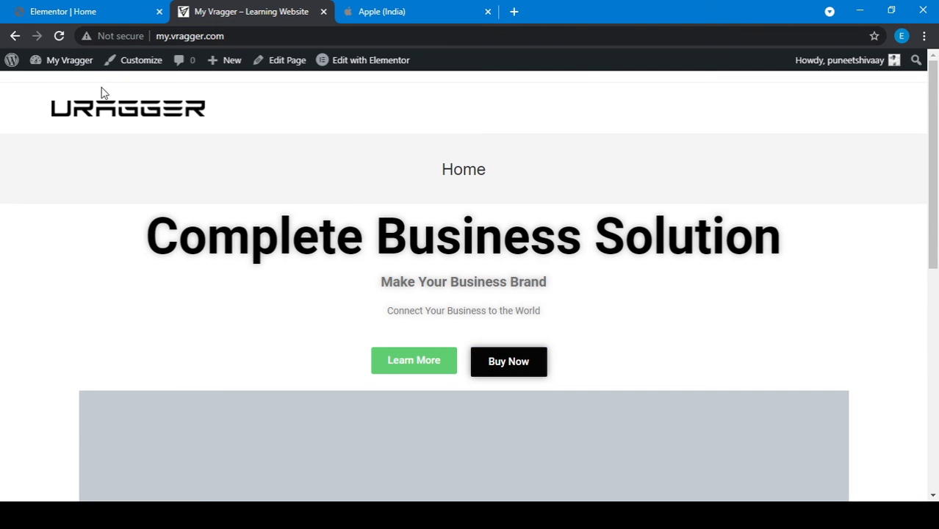
left_click(59, 36)
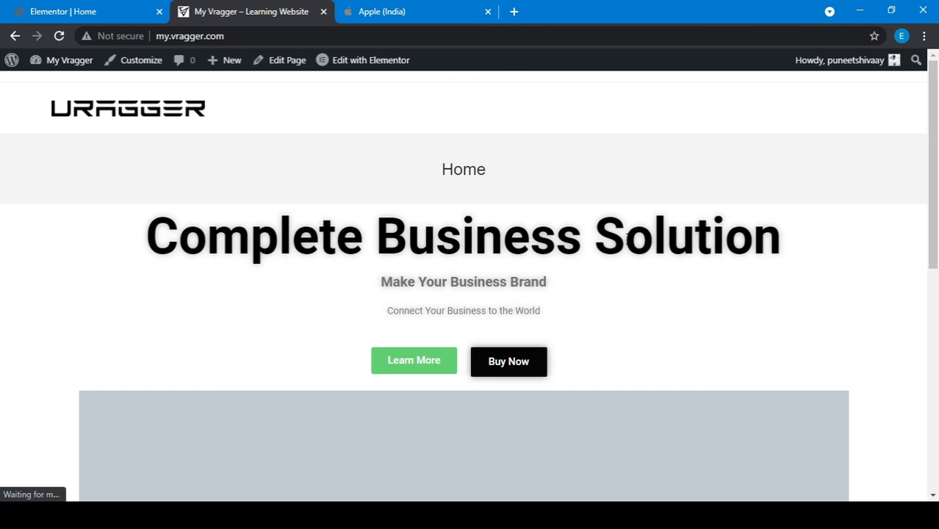
scroll(558, 309, "down", 1)
scroll(558, 310, "down", 1)
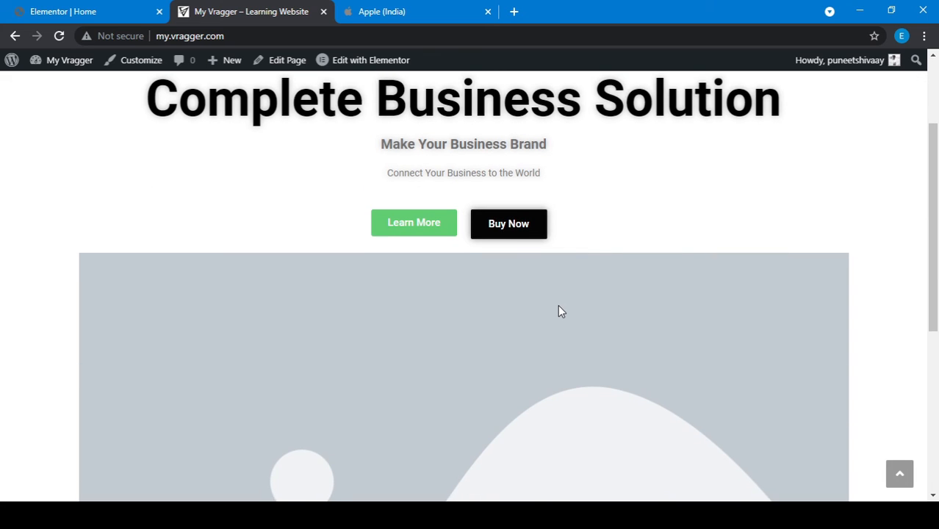
left_click(58, 36)
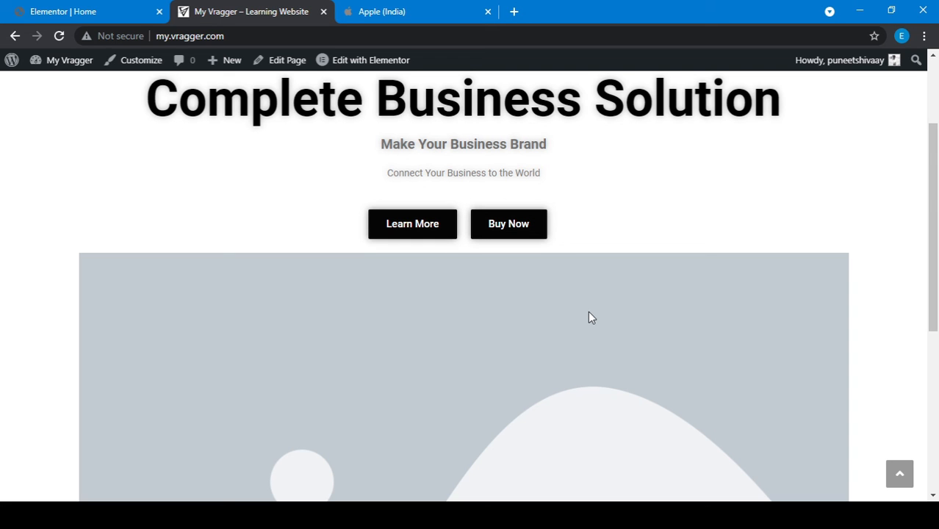
Step: Back in the Elementor editor, replace the placeholder image below the buttons with vragger-2.png from the media library
left_click(83, 9)
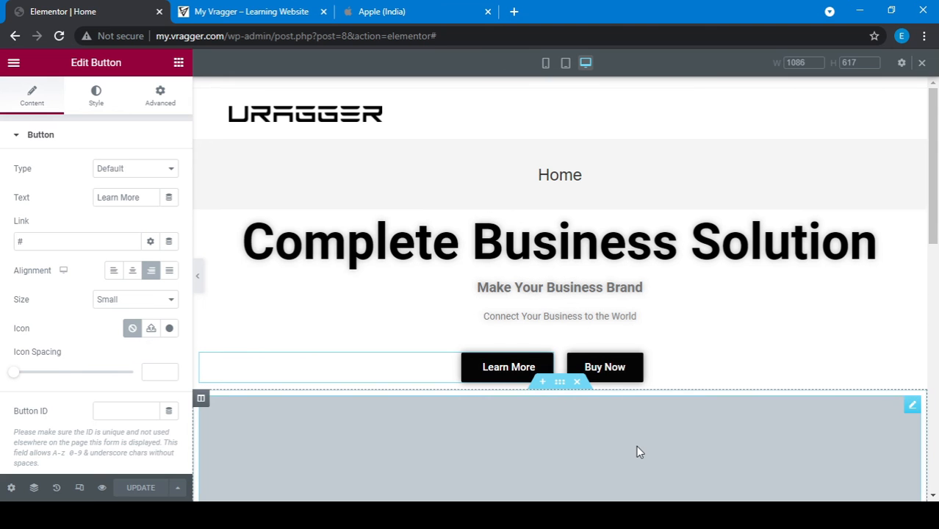
scroll(639, 443, "down", 5)
left_click(686, 328)
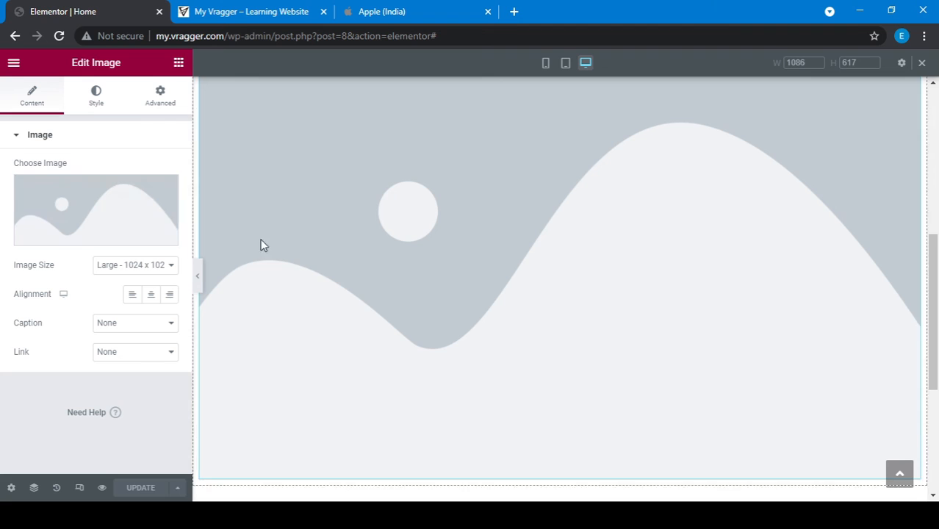
left_click(108, 241)
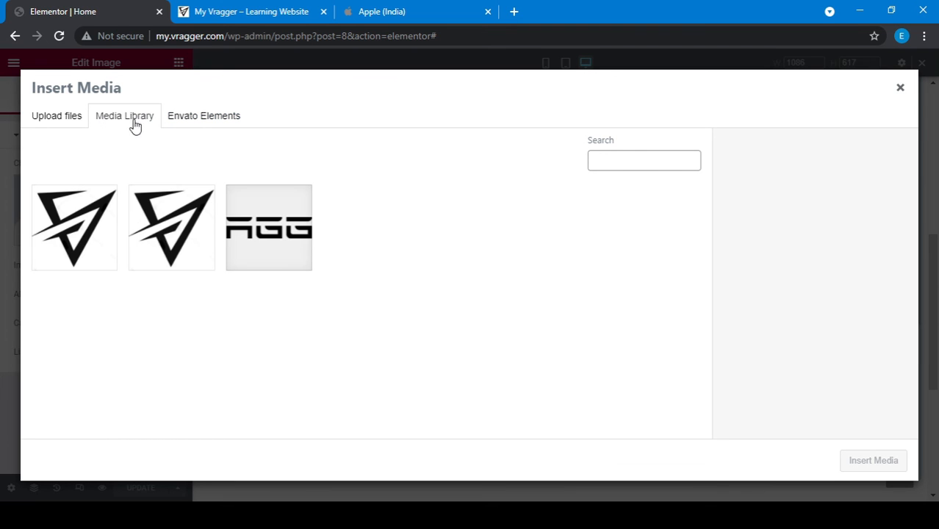
left_click(238, 212)
left_click(864, 463)
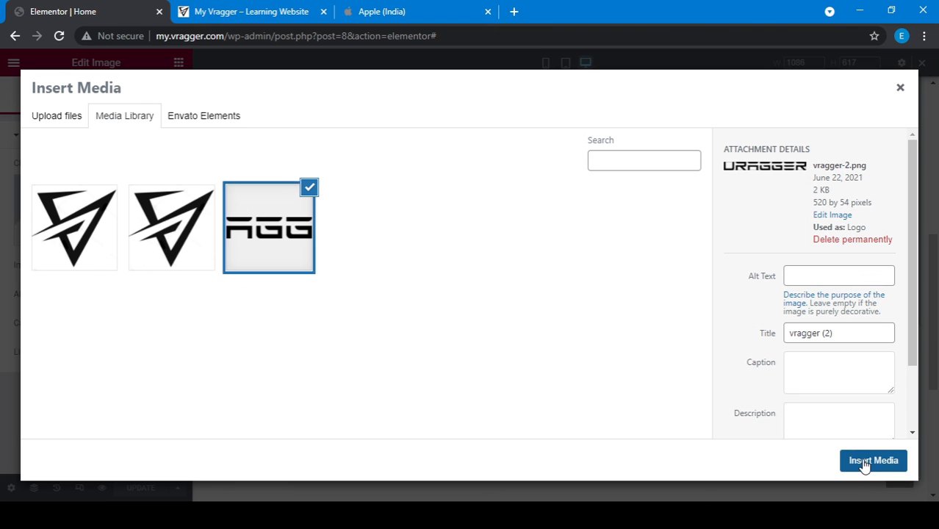
Step: Give the section holding the Vragger logo image a 21 px top and bottom margin and 20 px padding on all sides
scroll(527, 354, "up", 2)
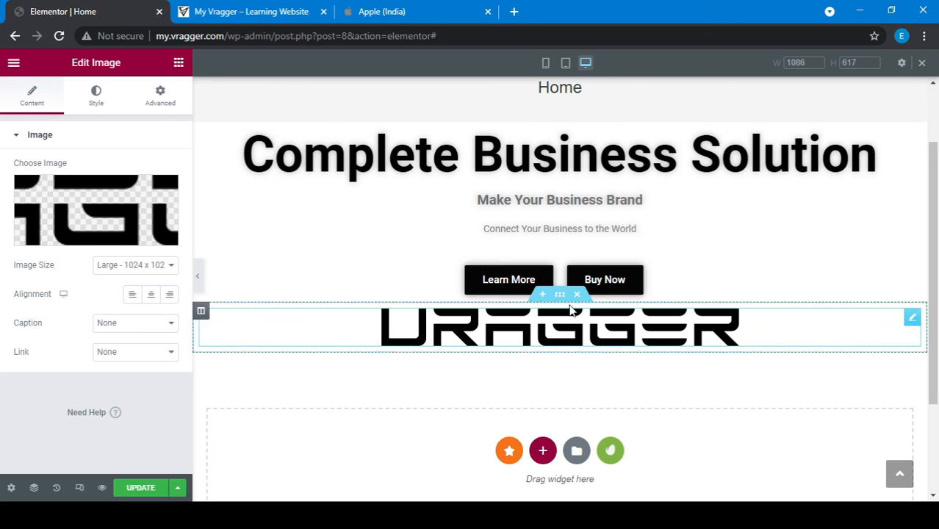
left_click_drag(560, 293, 460, 303)
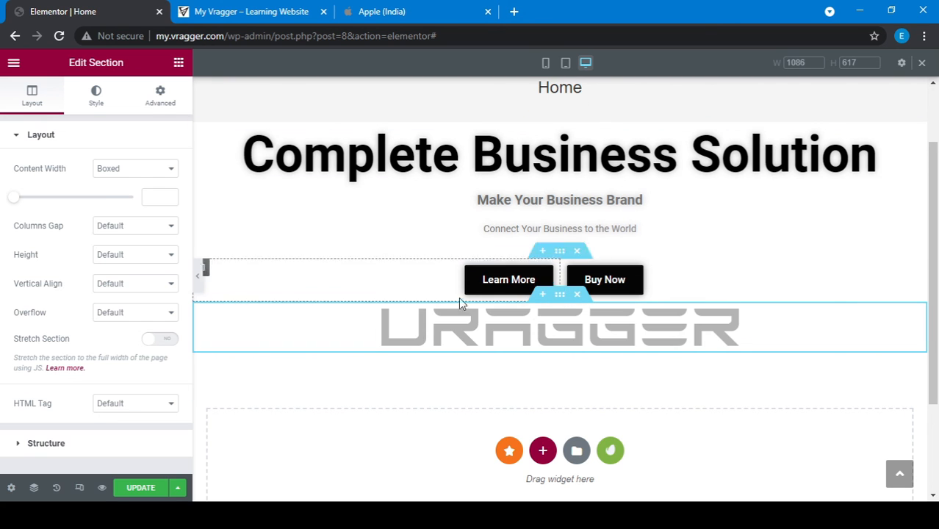
left_click(161, 96)
left_click(29, 185)
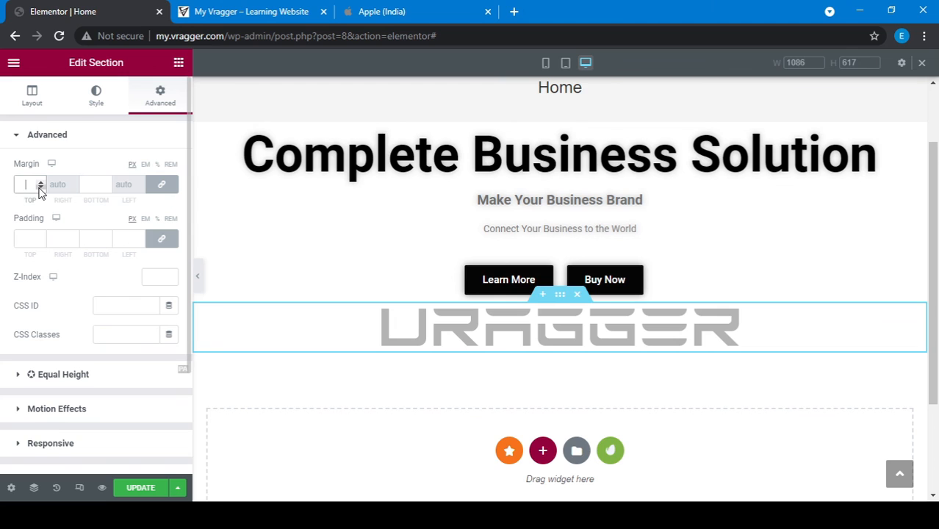
type("20")
left_click(40, 186)
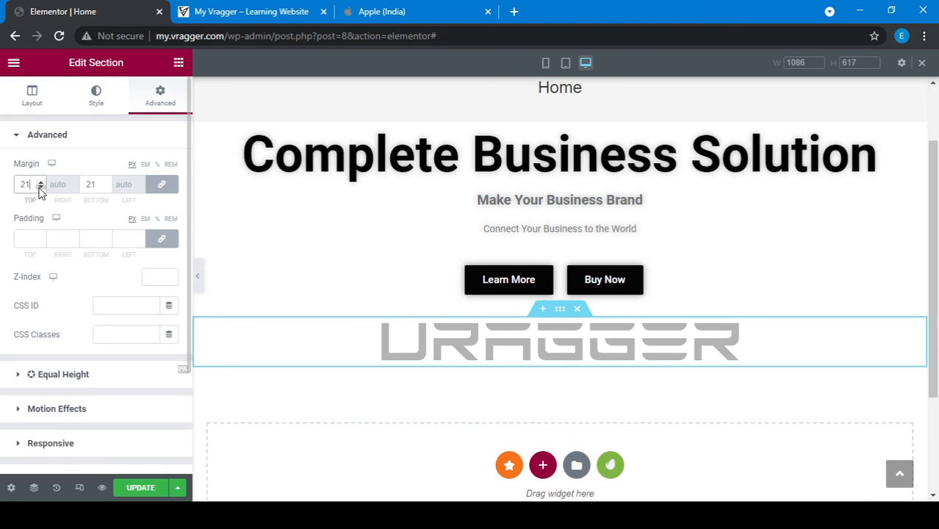
left_click(23, 236)
type("20")
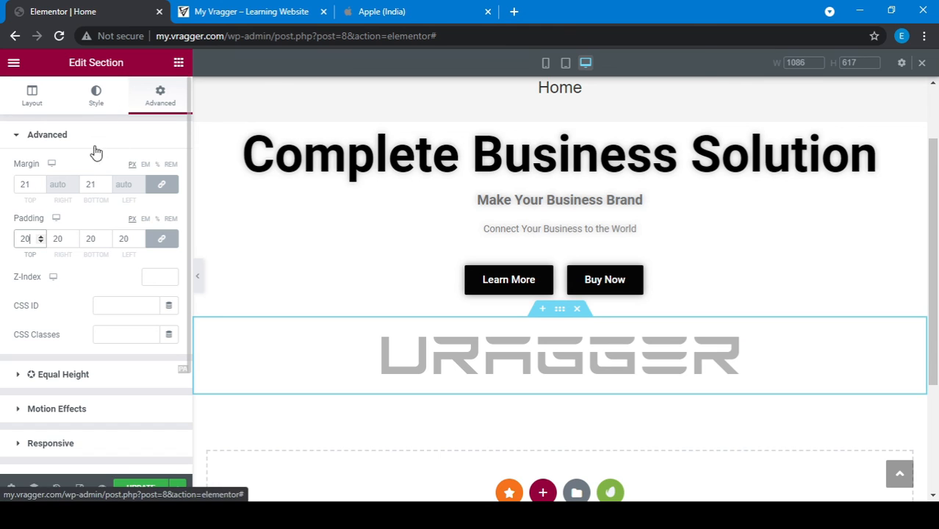
Step: Set the logo section's top and bottom margin to 30 px and update the page
left_click(28, 184)
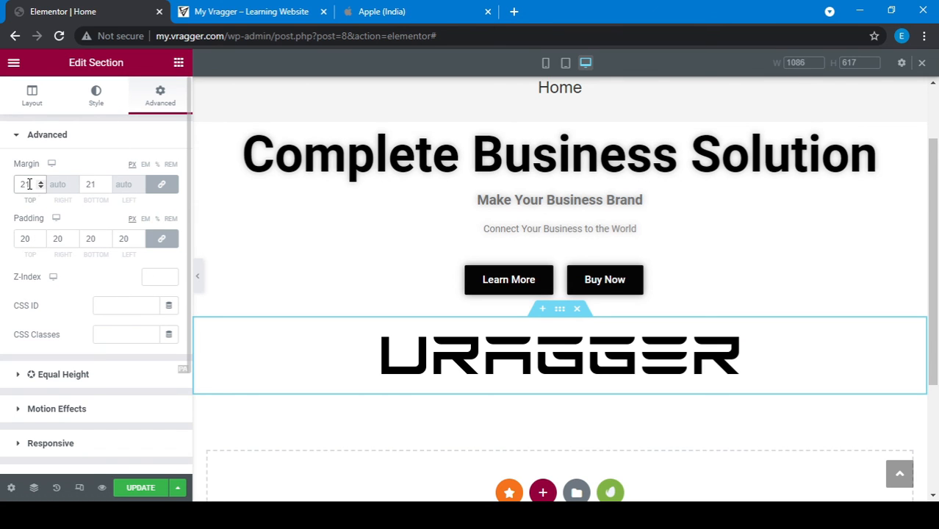
key("BackSpace")
key("BackSpace")
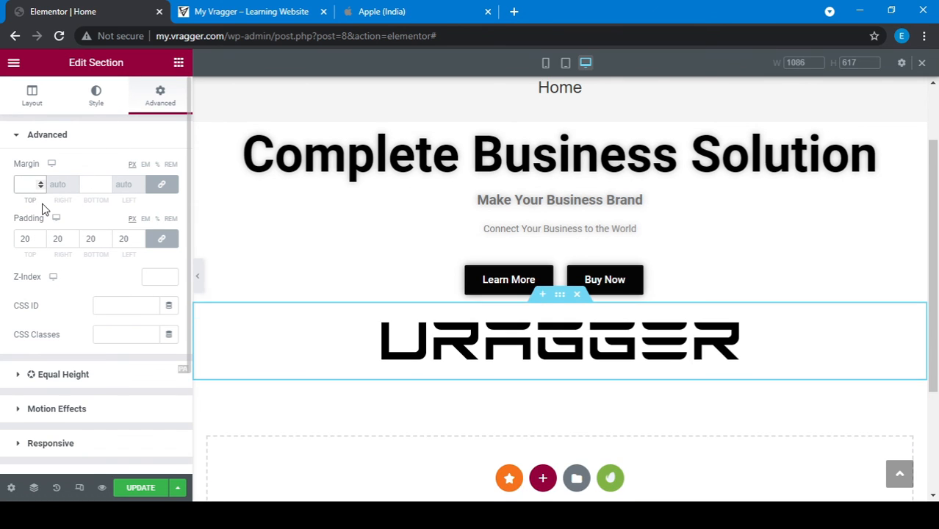
type("30")
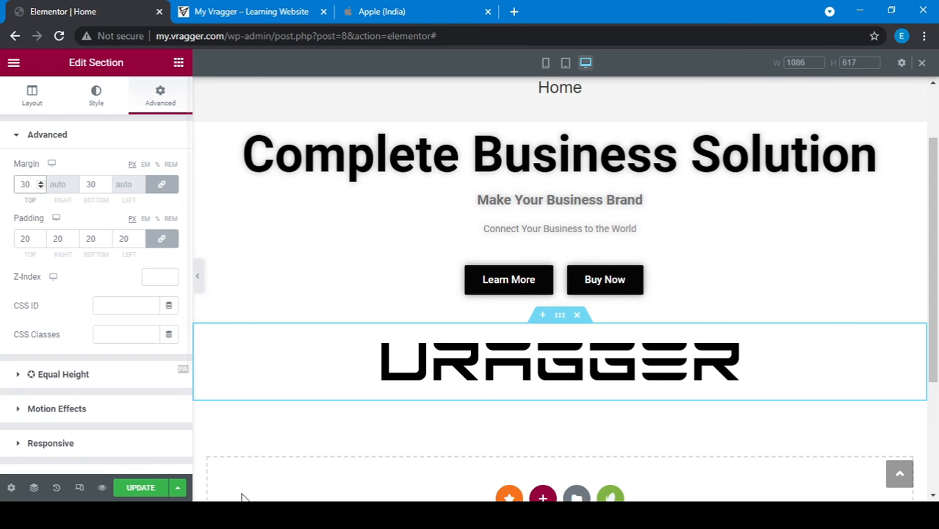
left_click(142, 490)
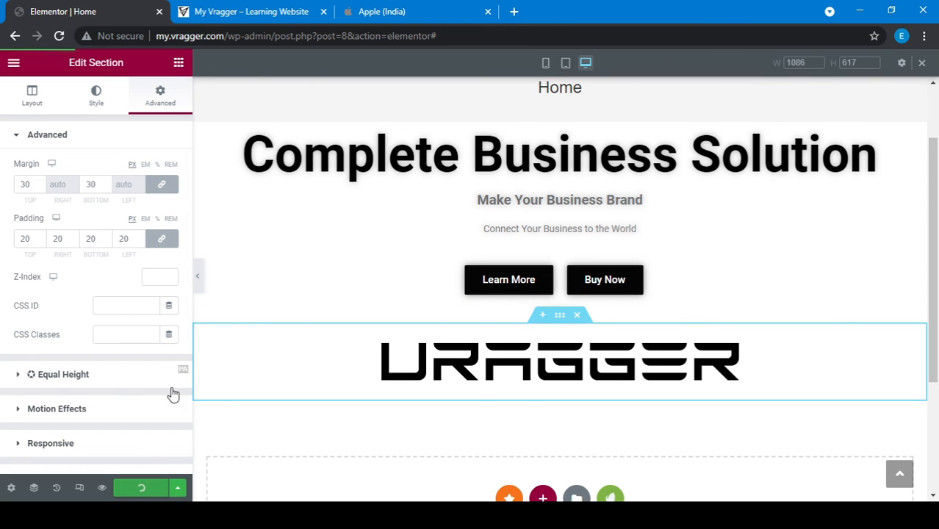
Step: Reload the live site and examine the logo's spacing below the buttons and the "Home" page title above the banner
left_click(224, 11)
left_click(78, 7)
left_click(220, 8)
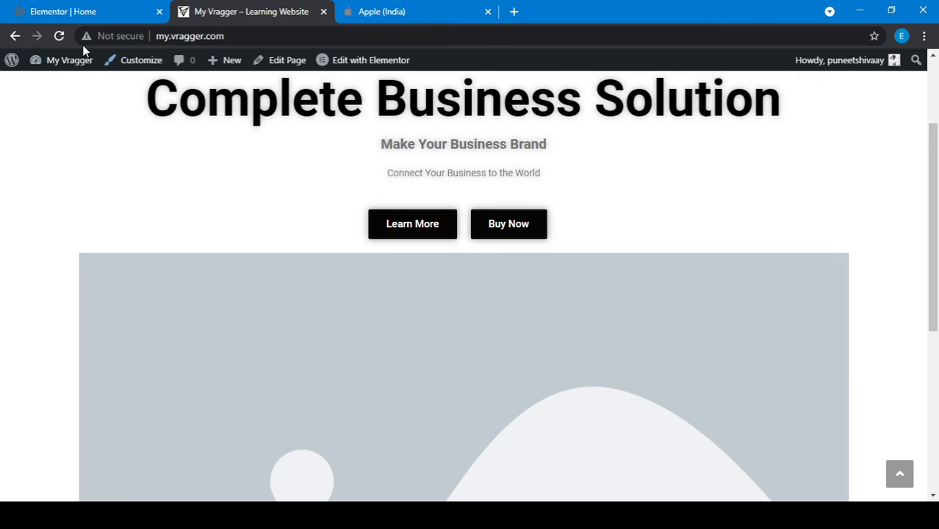
left_click(60, 36)
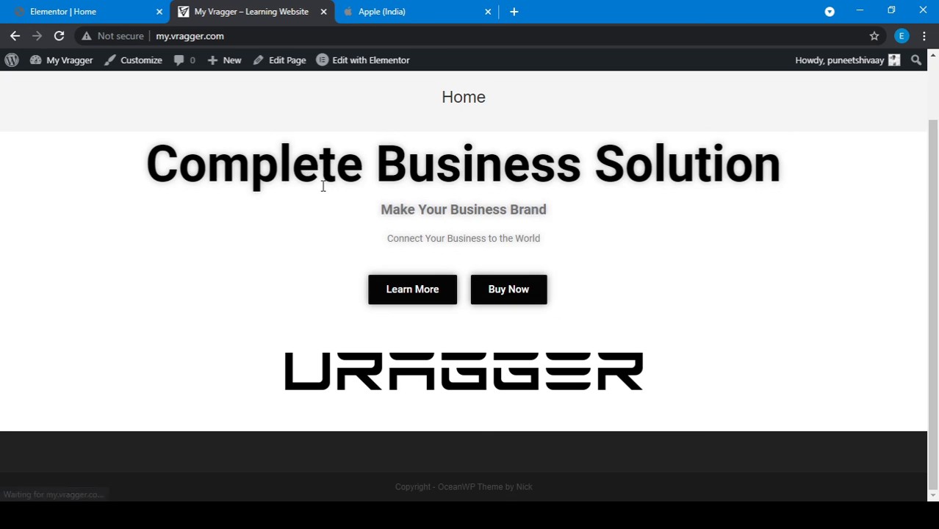
scroll(759, 370, "up", 1)
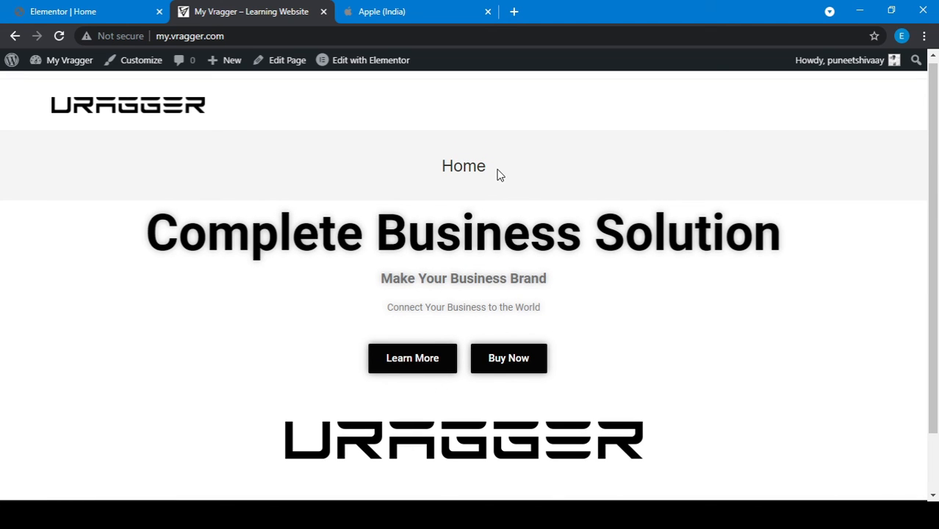
left_click_drag(499, 174, 400, 174)
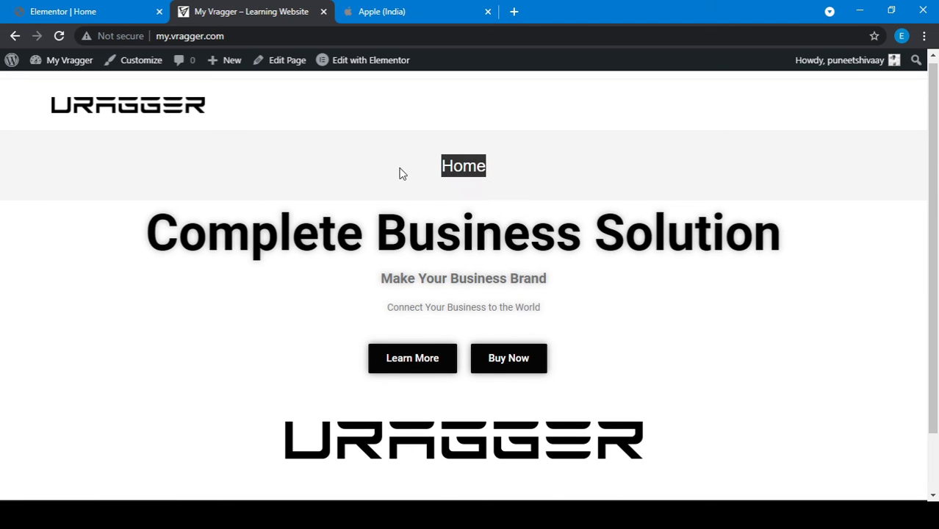
left_click(502, 178)
left_click_drag(496, 176, 352, 168)
left_click(519, 171)
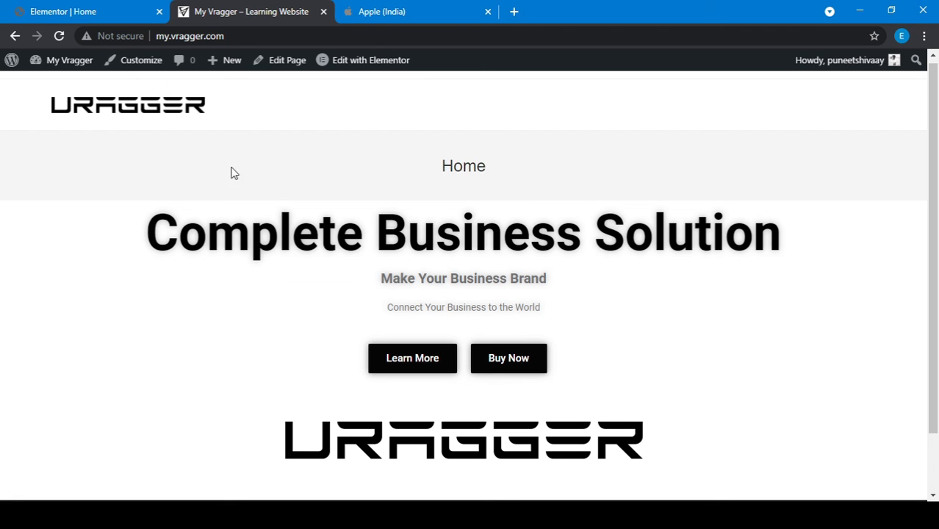
Step: Return to the Elementor editor and exit to the WordPress edit screen of the Home page
left_click(30, 9)
left_click(10, 60)
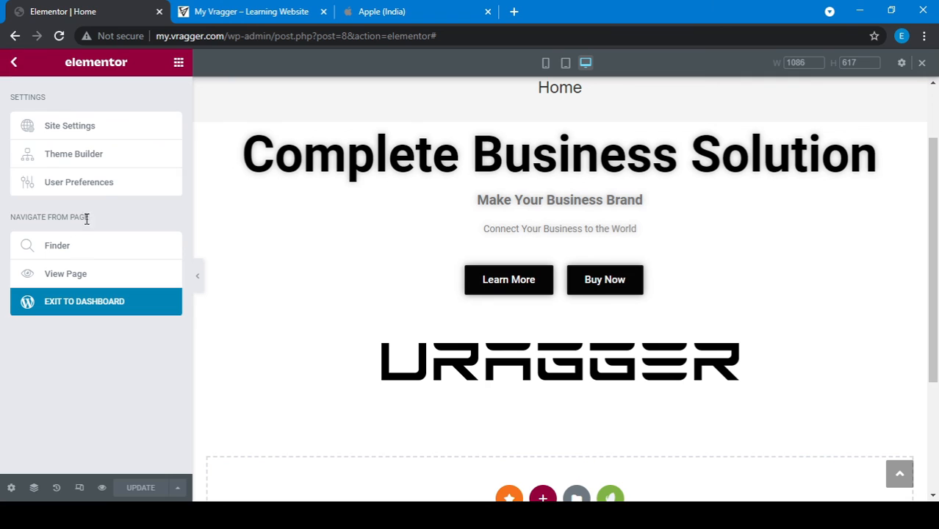
left_click(81, 305)
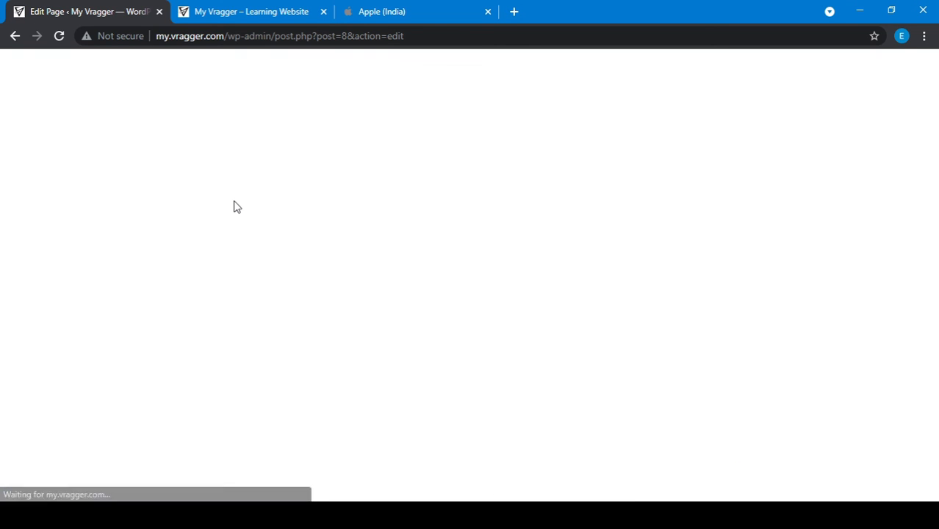
Step: Disable Display Page Title in the page's OceanWP title settings and update the page
scroll(140, 410, "down", 3)
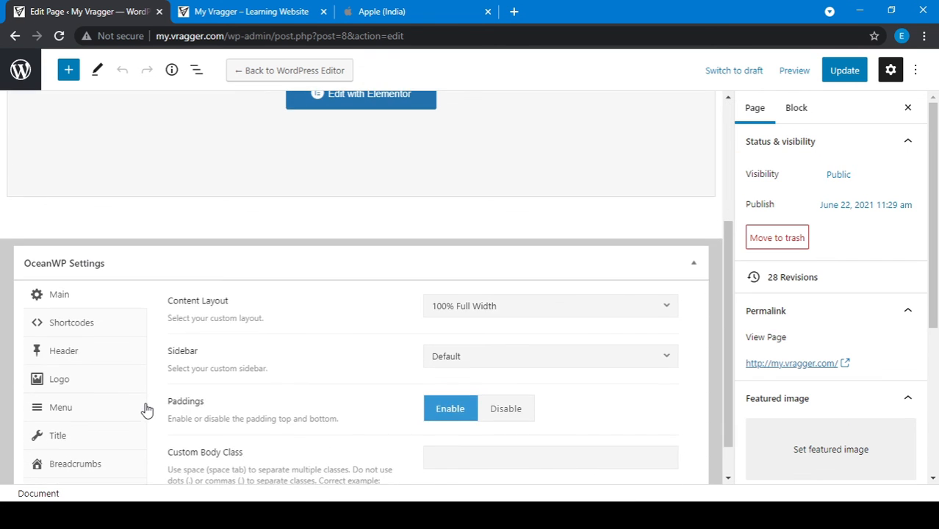
left_click(78, 392)
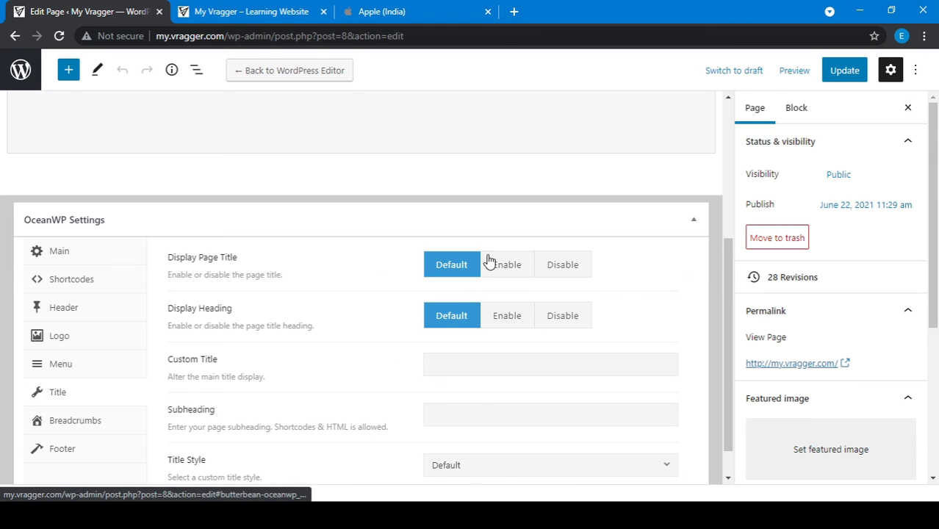
left_click(562, 270)
left_click(830, 71)
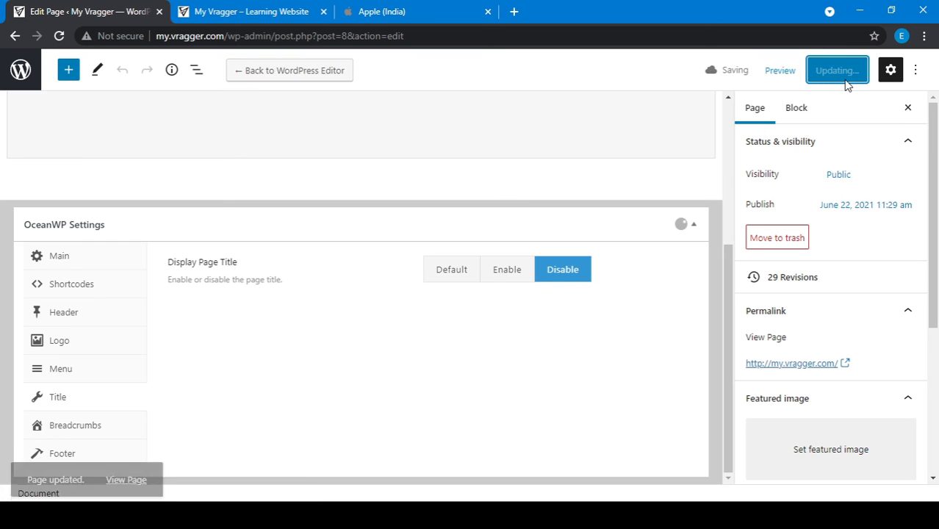
Step: Reload the live site to check the page title area above the "Complete Business Solution" heading
left_click(230, 9)
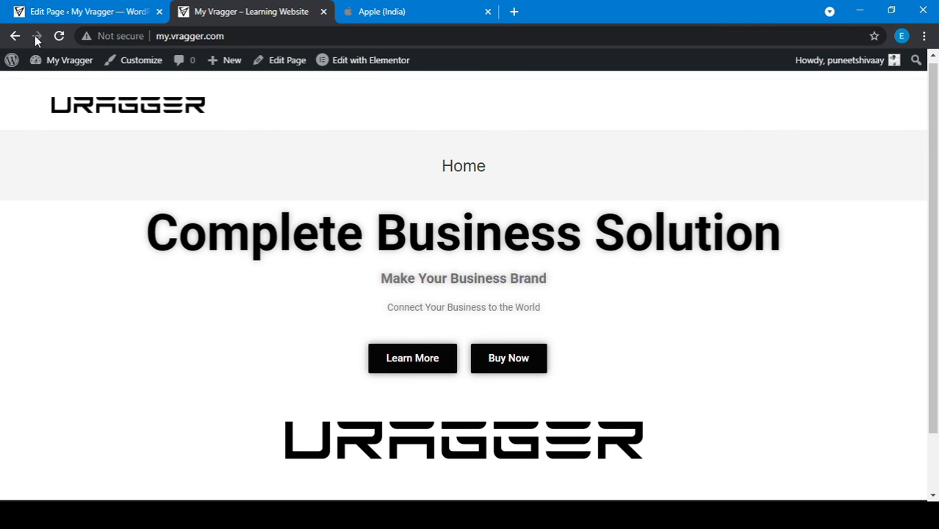
left_click(59, 36)
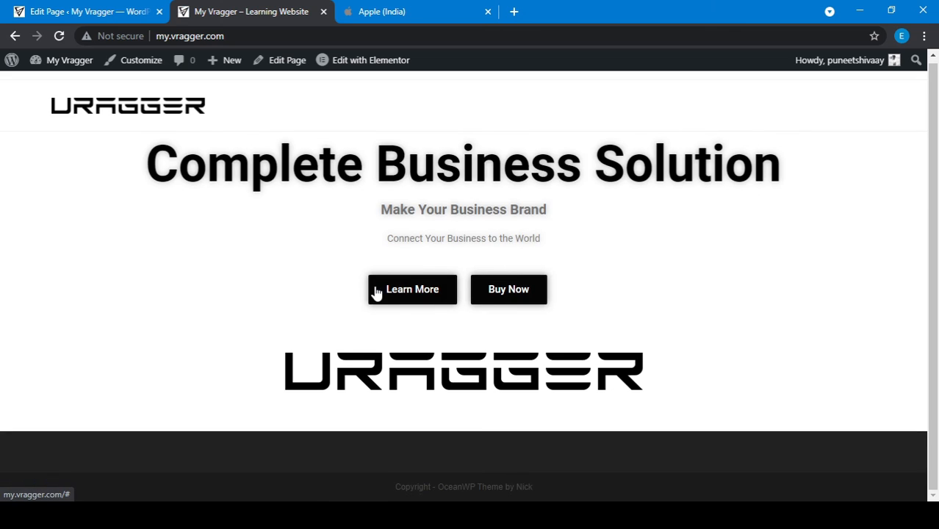